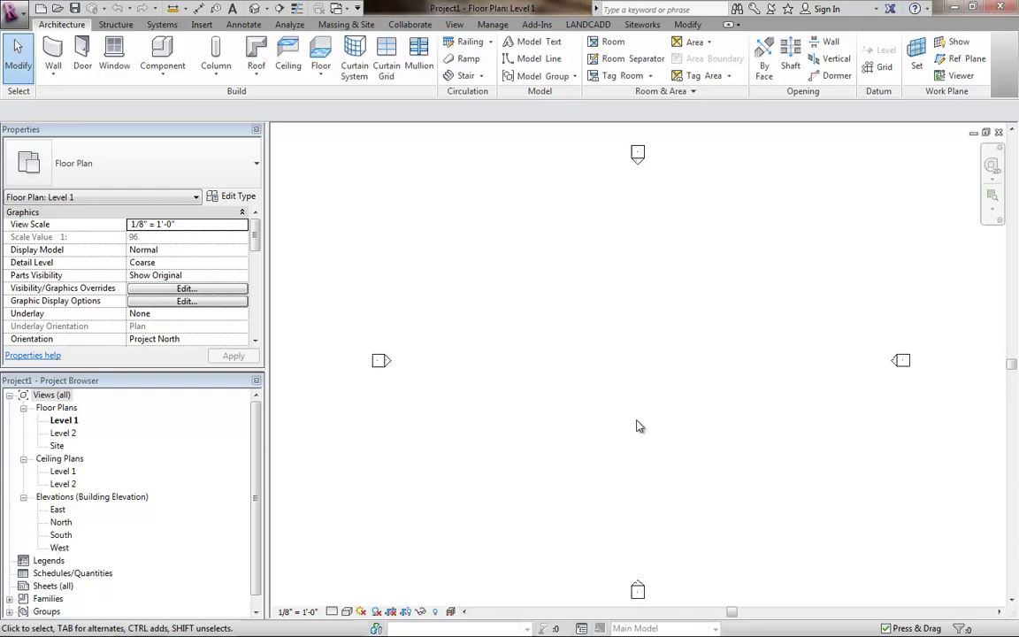
- Duplicate the Level 1 floor plan view twice
left_click(68, 421)
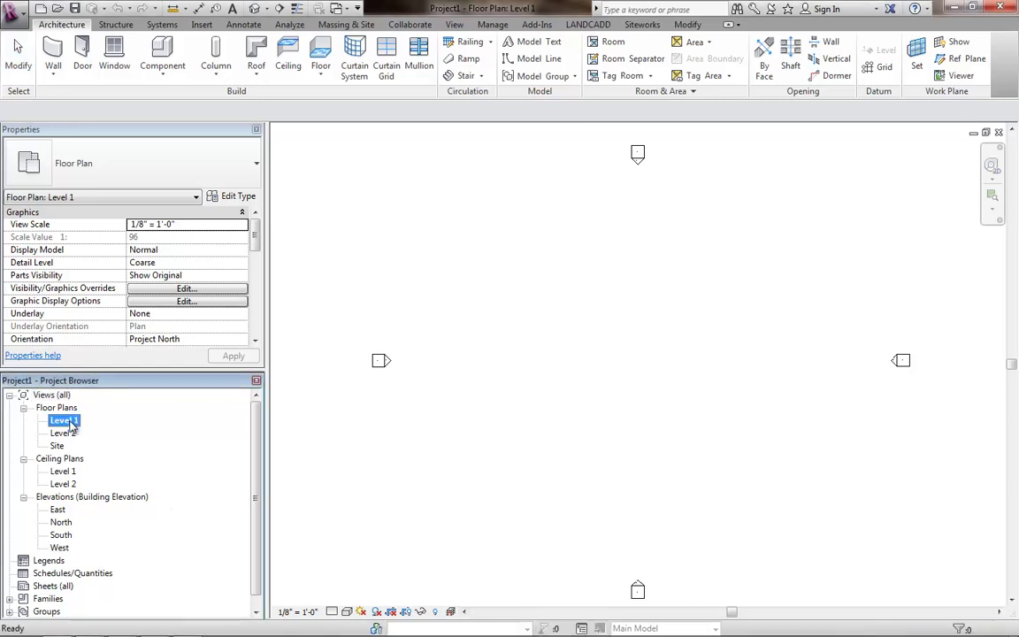
right_click(69, 422)
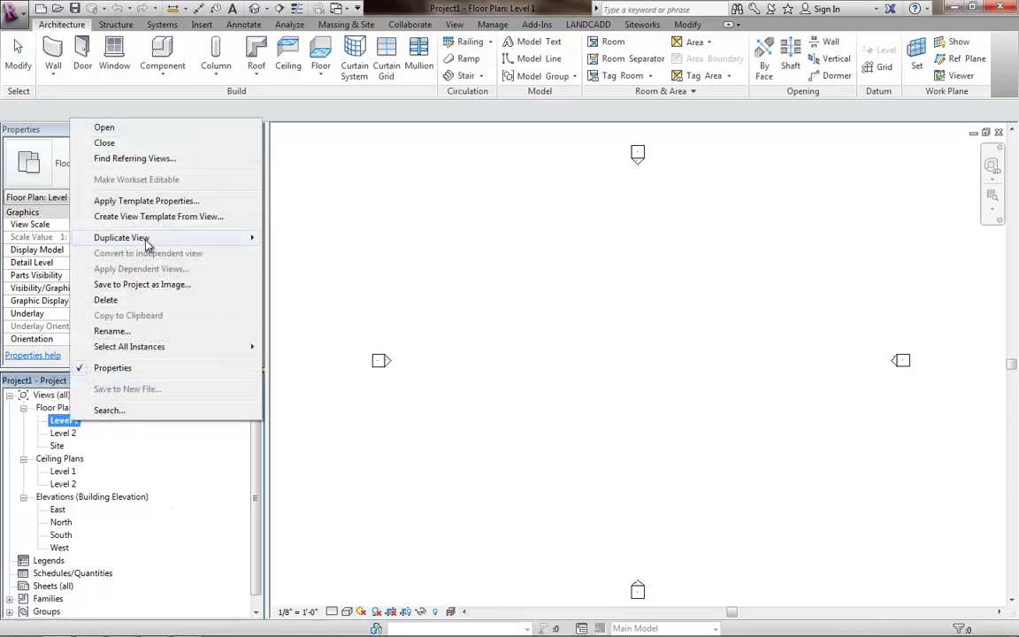
mouse_move(136, 238)
left_click(321, 244)
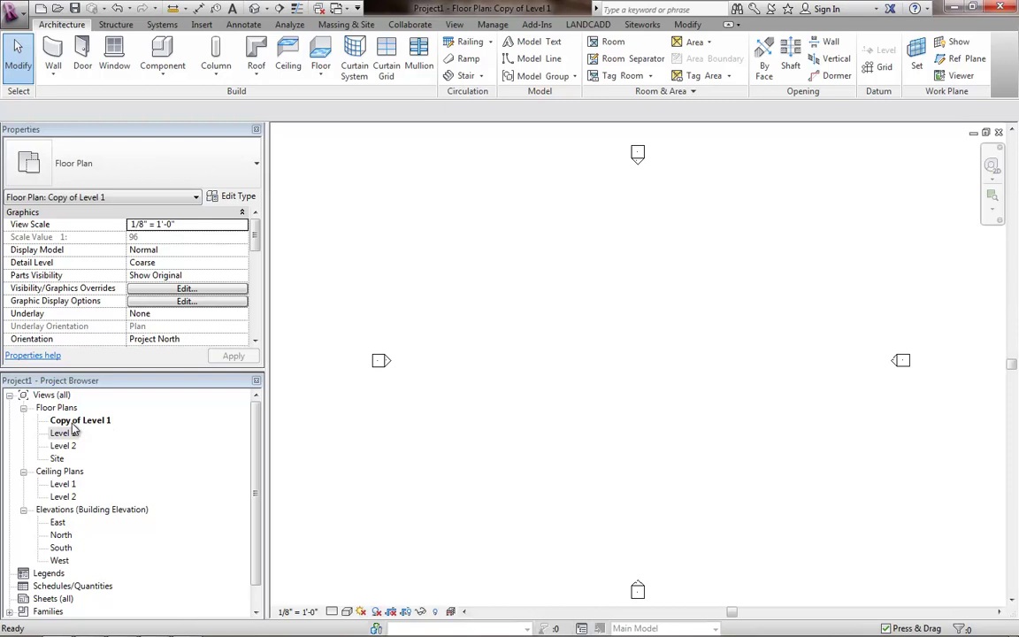
right_click(69, 433)
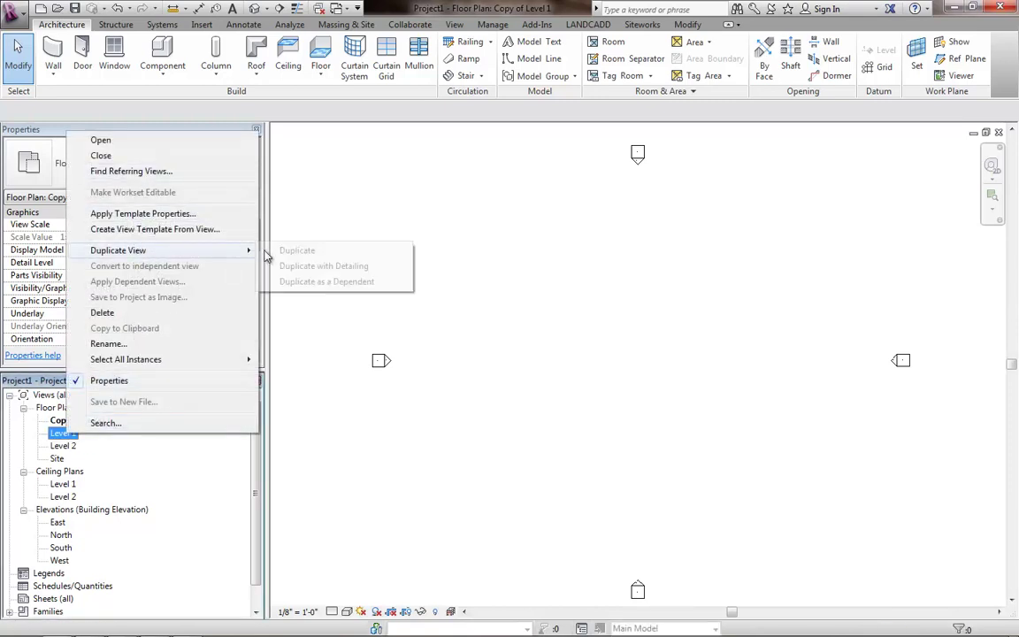
left_click(228, 337)
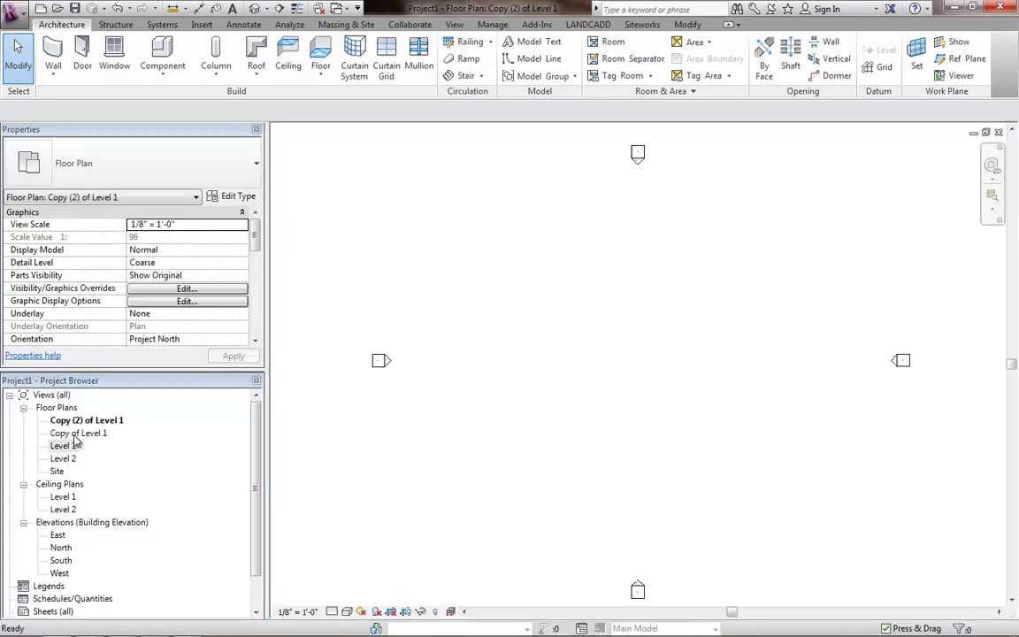
- Rename the floor plan view Copy of Level 1 as "Level 1 - Existing"
left_click(75, 433)
right_click(75, 433)
left_click(133, 343)
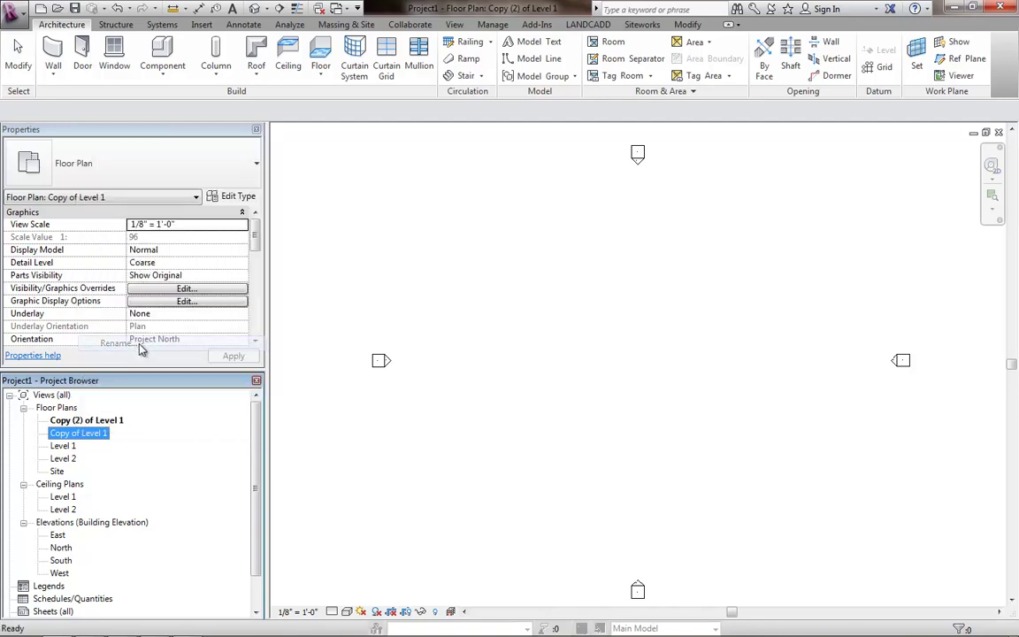
type("Level 1 - Existing")
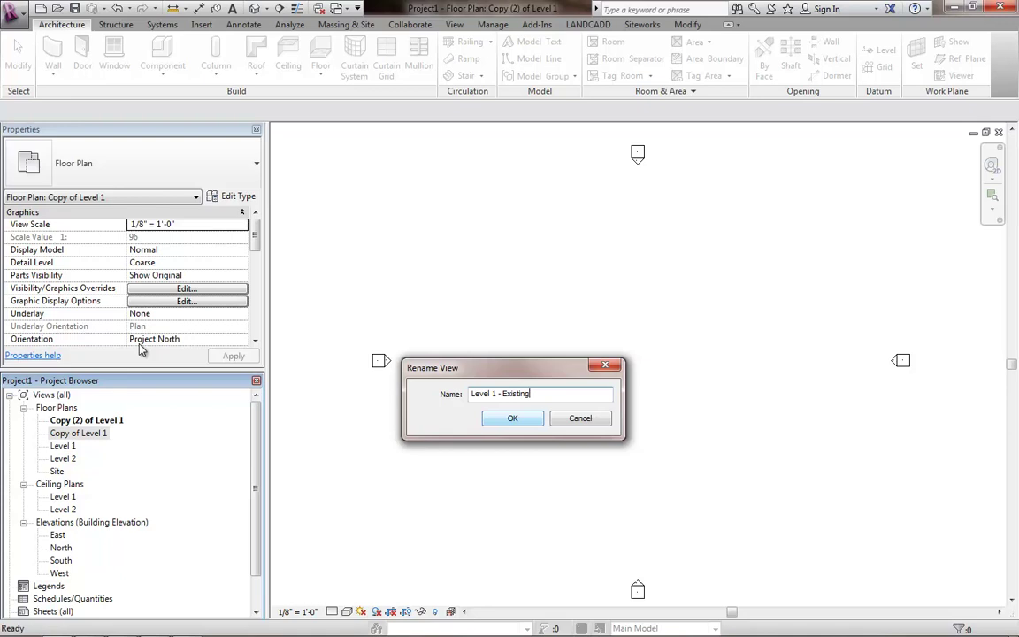
key("Return")
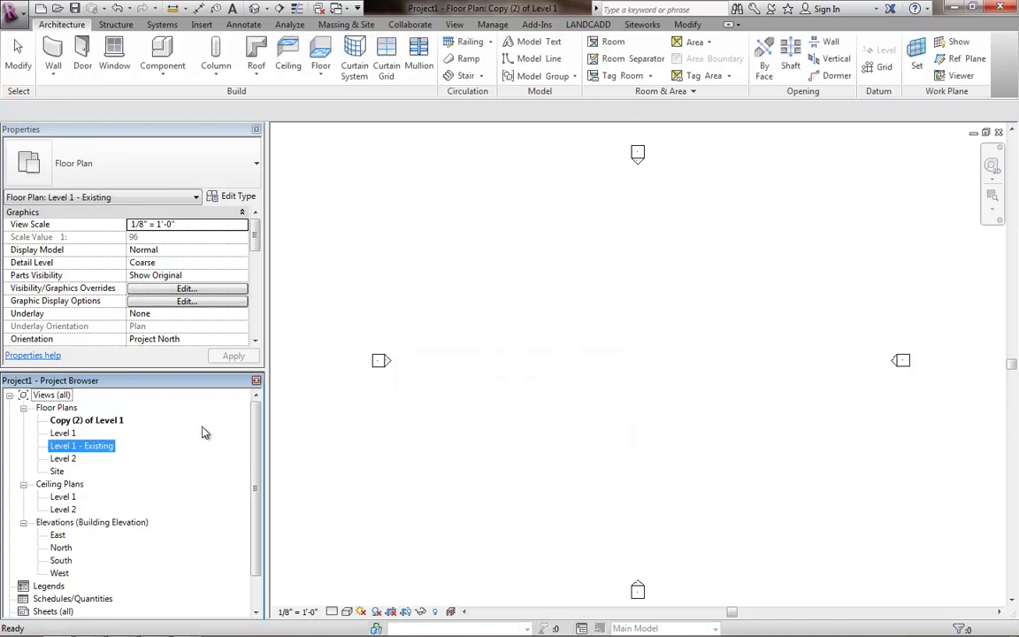
- Rename the floor plan view Copy (2) of Level 1 as "Level 1 - Demo"
left_click(87, 421)
right_click(86, 421)
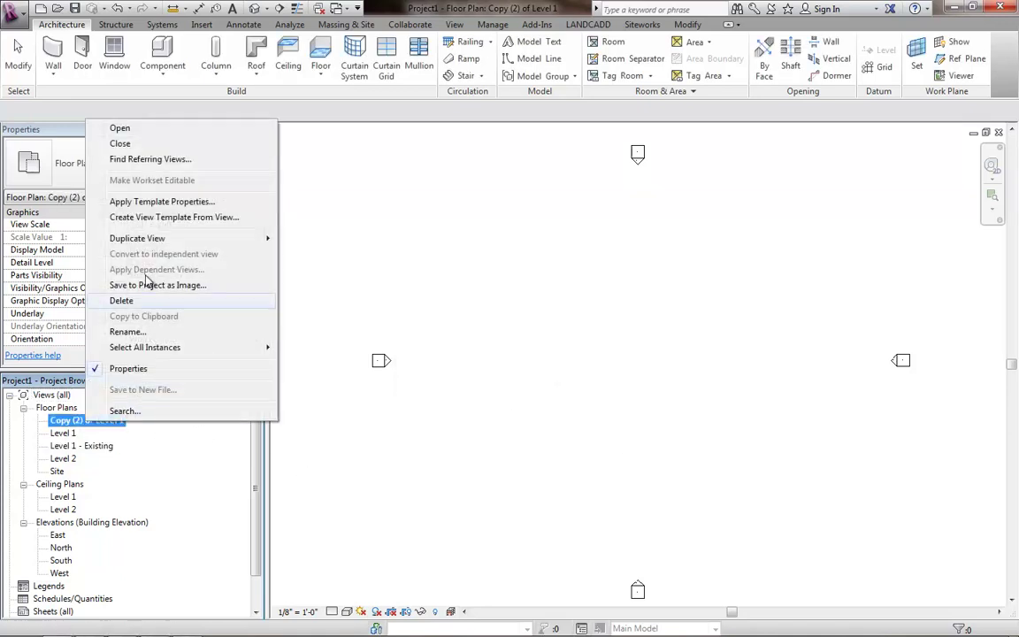
left_click(139, 334)
type("Level 1 -")
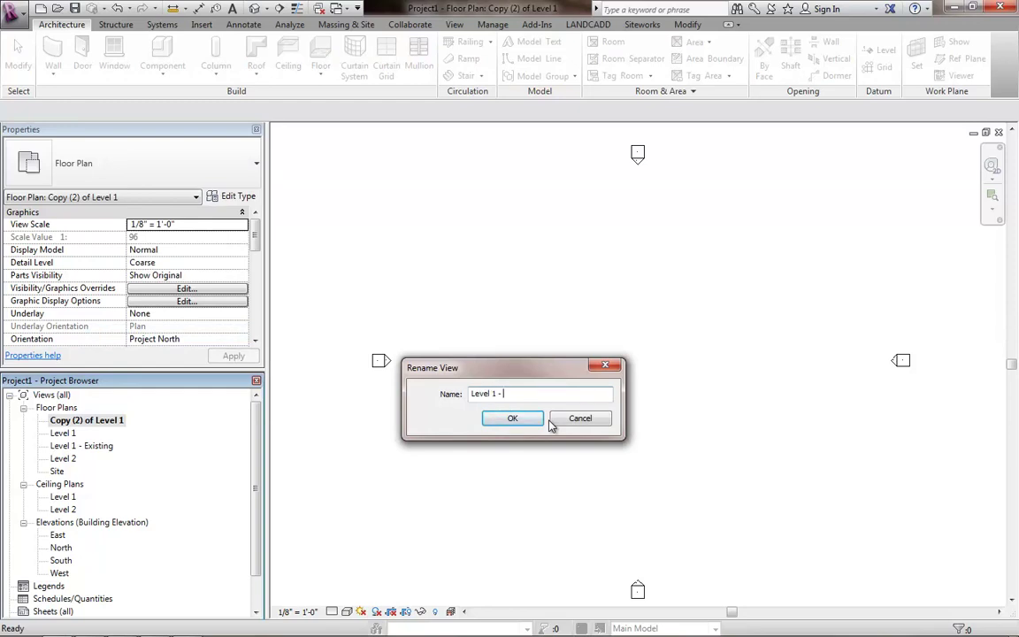
type("Demo")
key("Return")
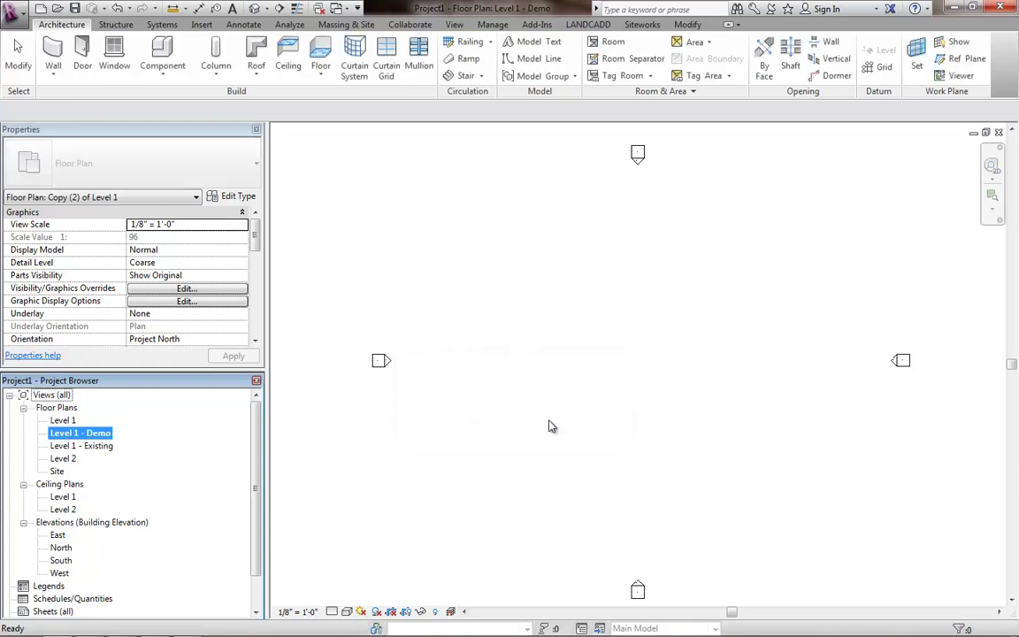
- Open the Level 1 - Existing floor plan and apply the phase Existing with the phase filter Show All
double_click(82, 446)
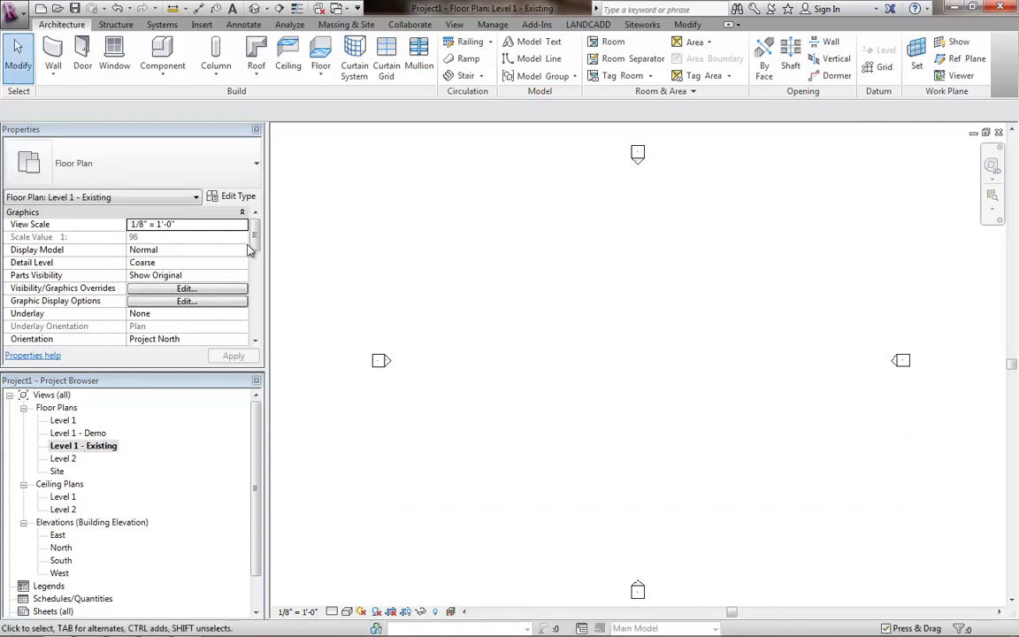
left_click_drag(257, 221, 257, 342)
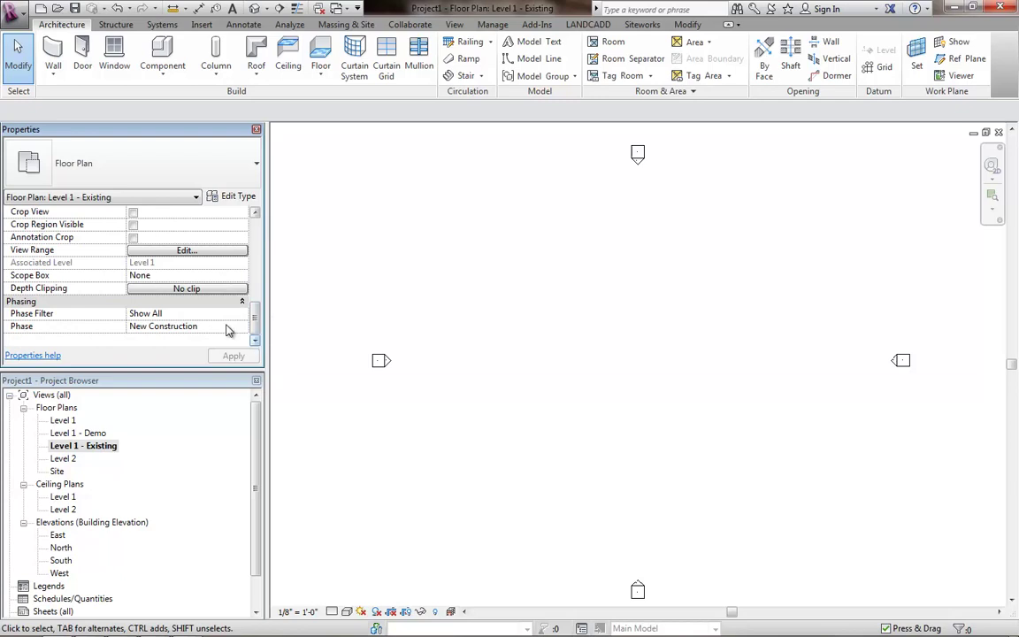
left_click(232, 315)
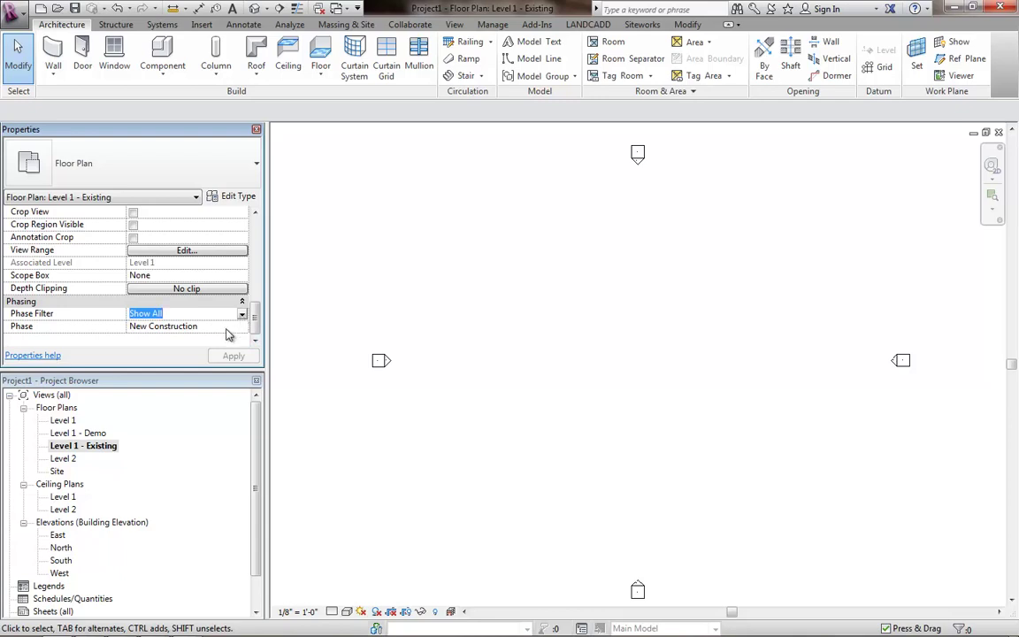
left_click(238, 326)
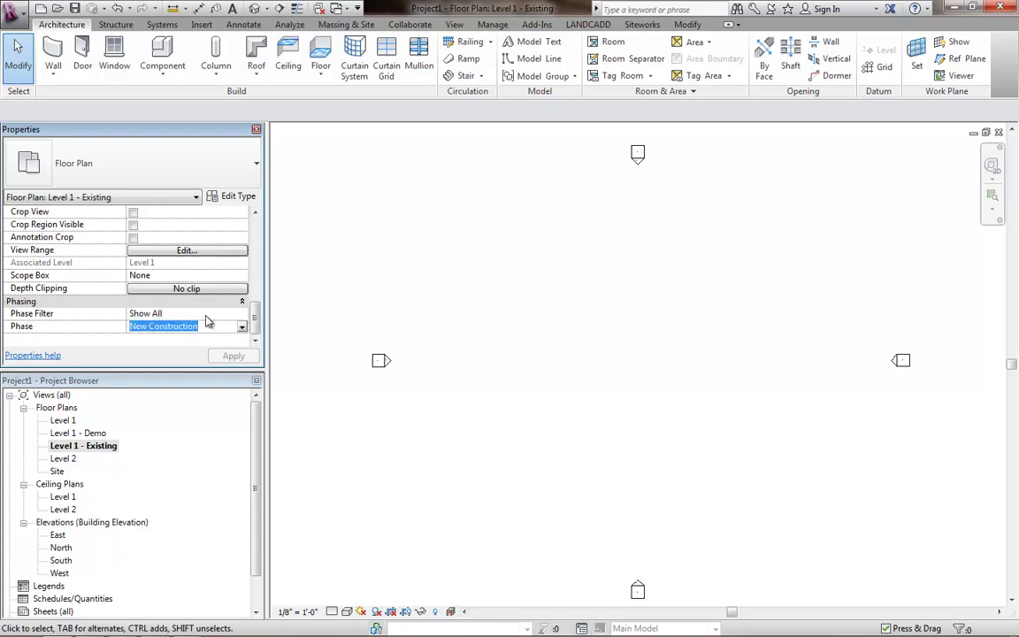
left_click(207, 314)
left_click(241, 315)
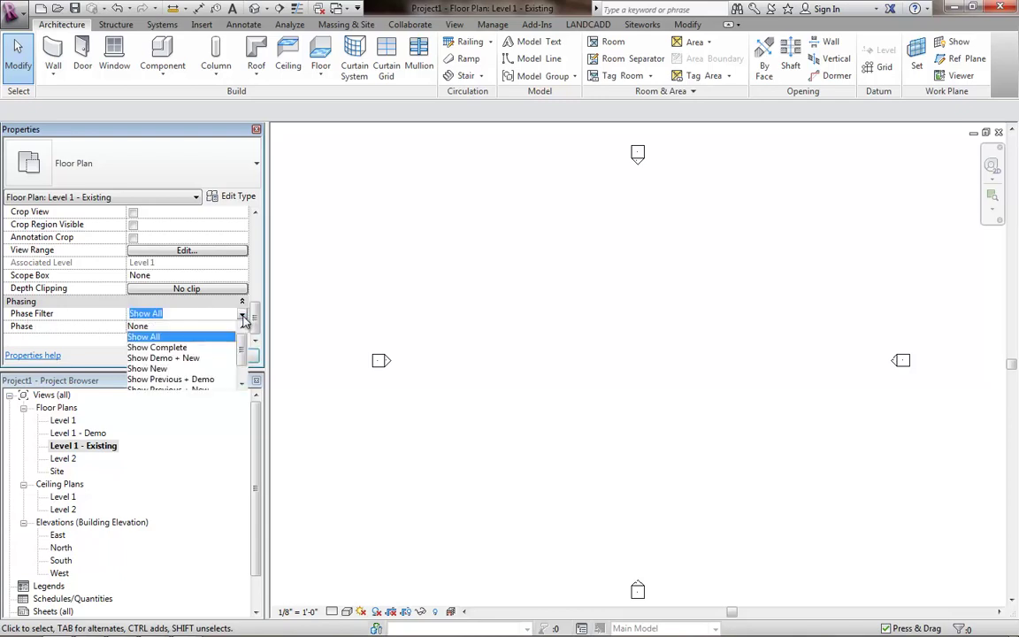
left_click(65, 325)
left_click(241, 327)
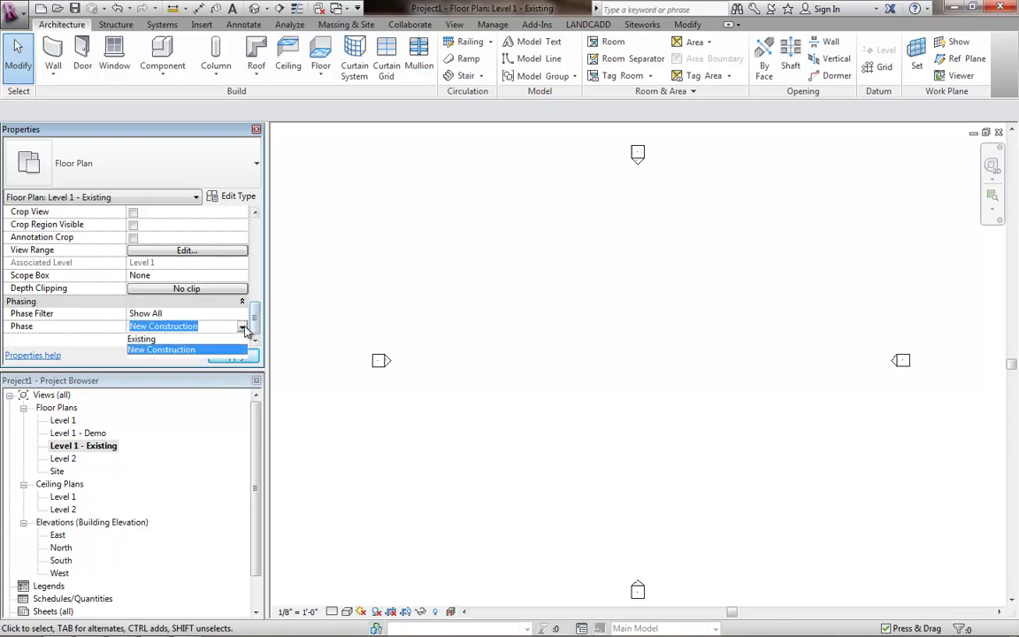
left_click(220, 338)
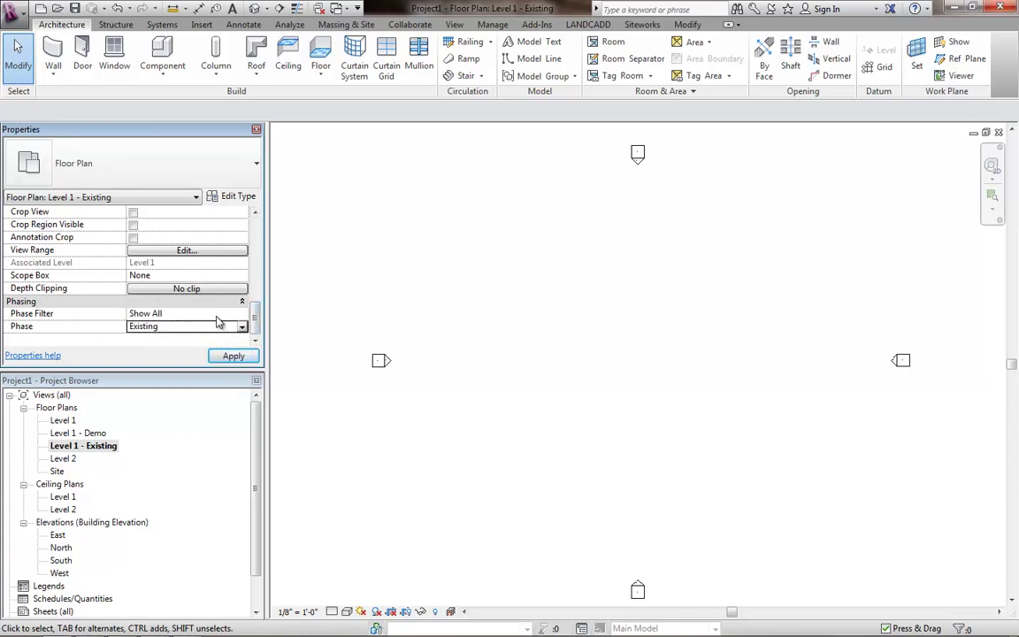
left_click(222, 314)
left_click(241, 315)
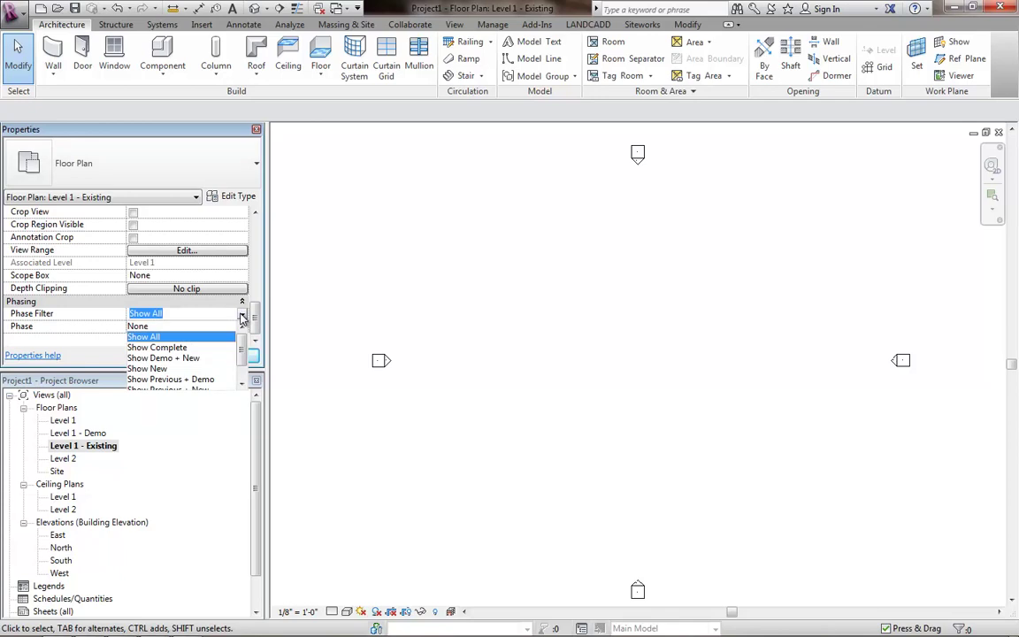
left_click(241, 317)
left_click(230, 357)
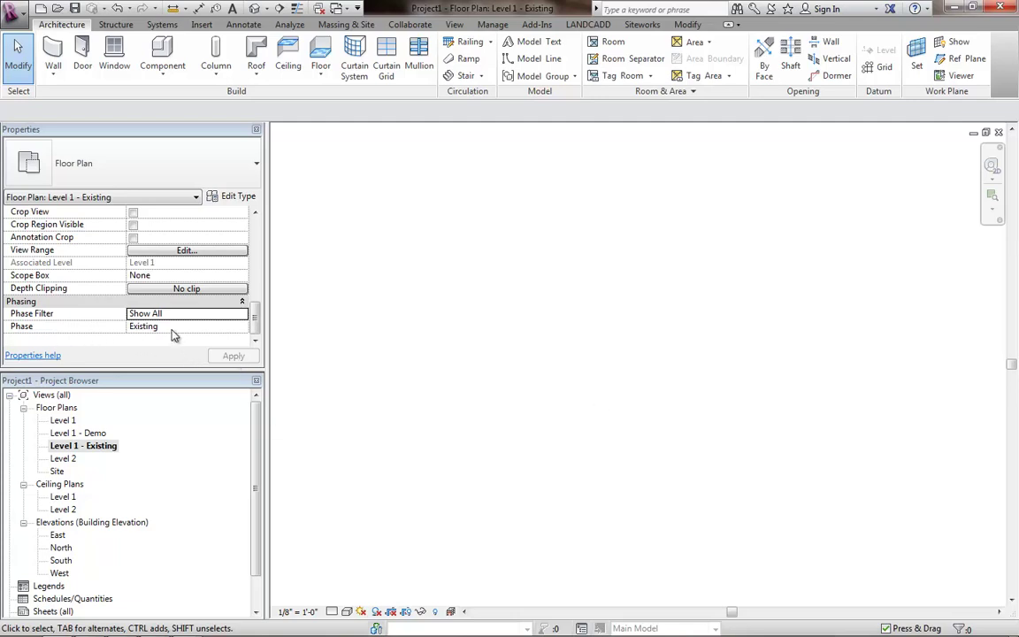
- Draw a rectangle of Generic - 8" exterior walls about 157'-6" wide and 93'-6" deep
left_click(54, 78)
key("Escape")
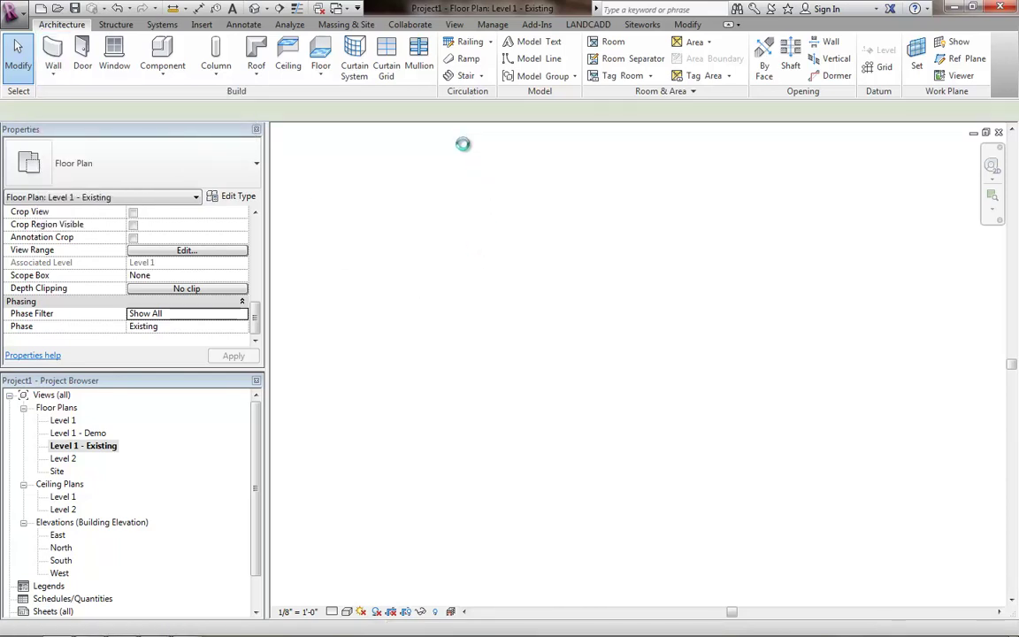
key("w")
key("a")
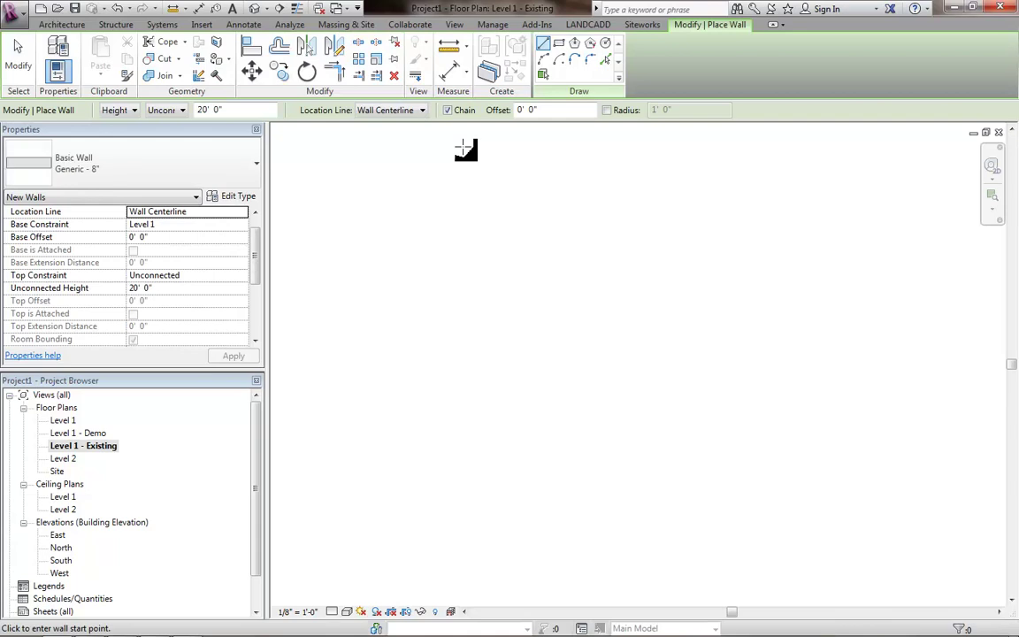
left_click(558, 42)
left_click(385, 189)
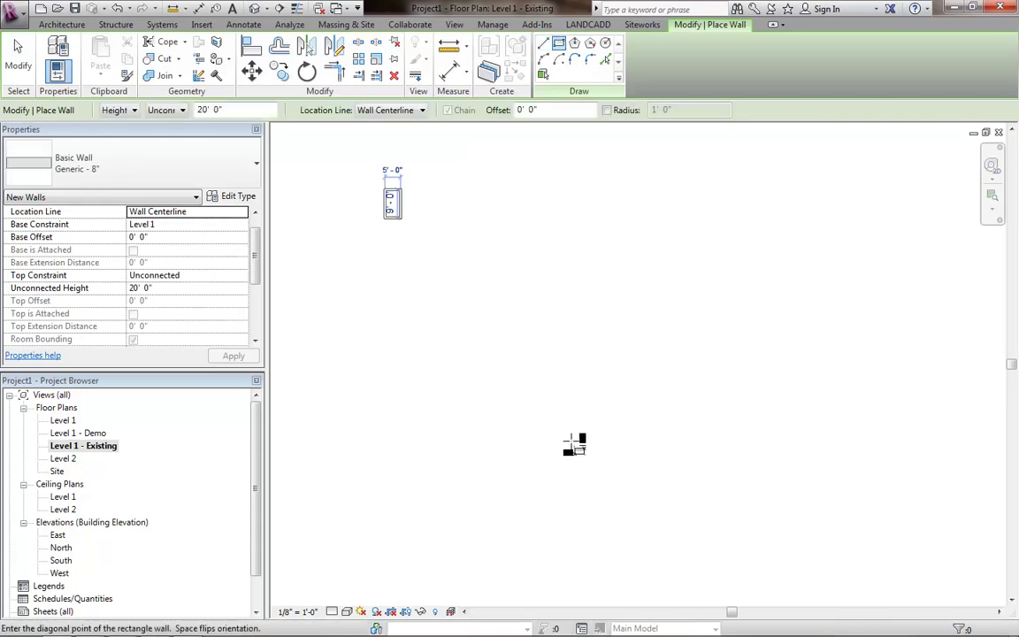
left_click(878, 482)
- Draw a vertical interior wall across the building's full depth, about 72' from the left exterior wall
left_click(542, 43)
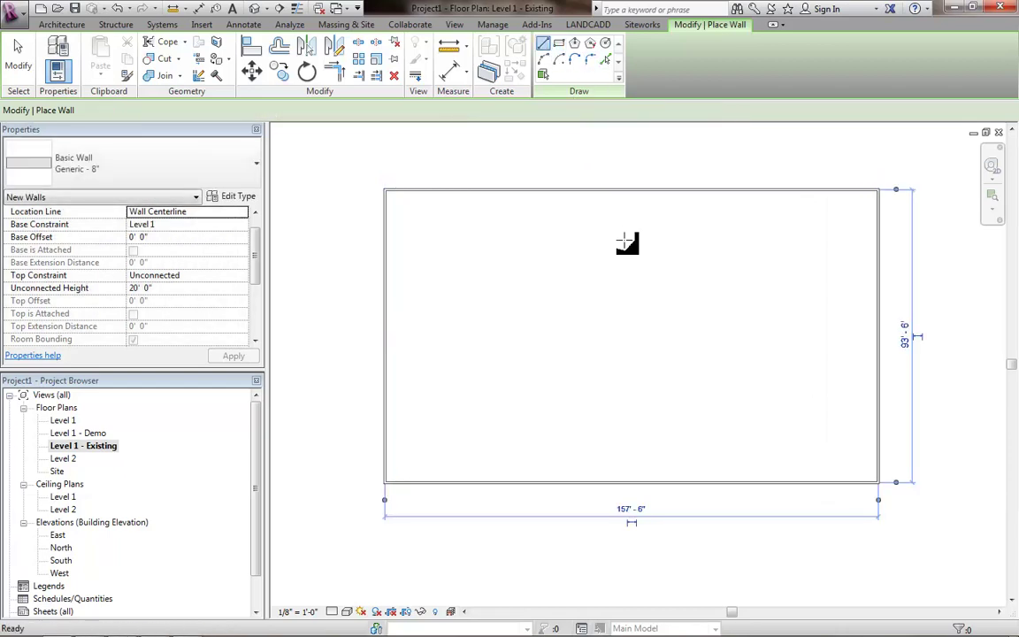
left_click(610, 189)
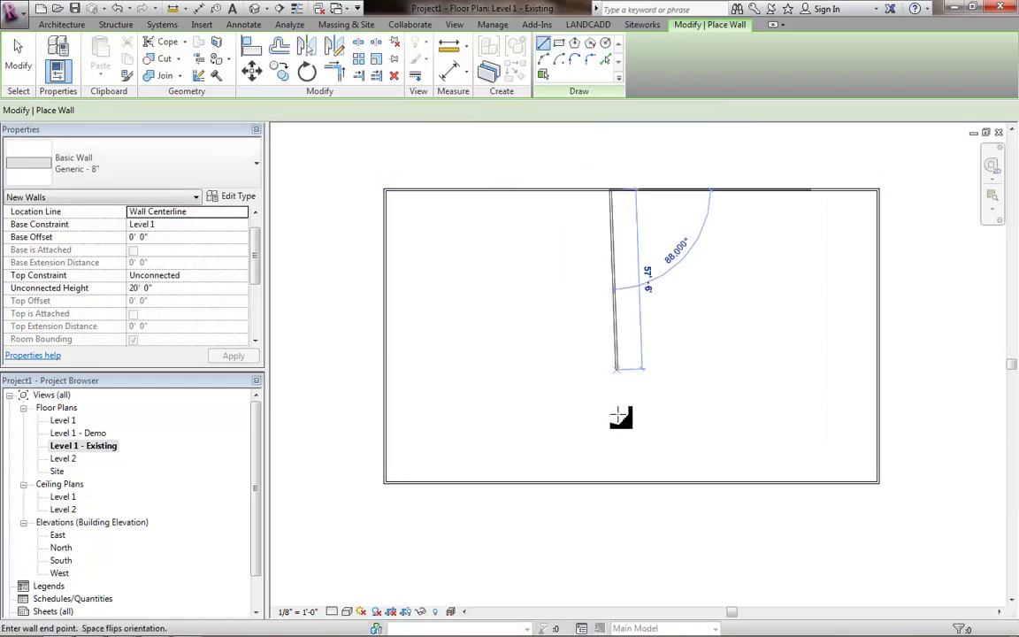
left_click(610, 482)
left_click(610, 313)
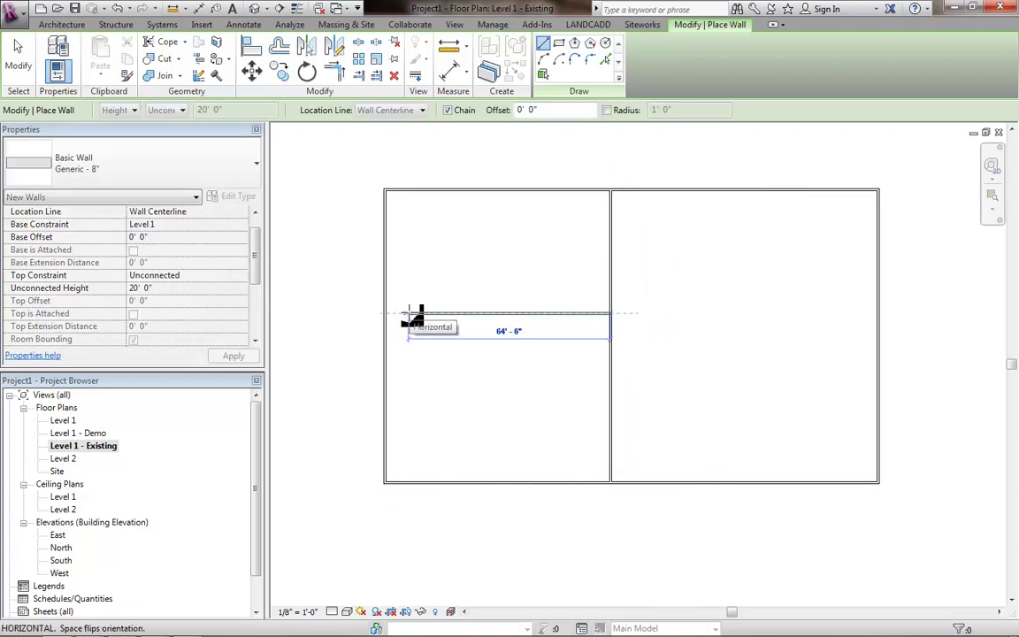
key("Escape")
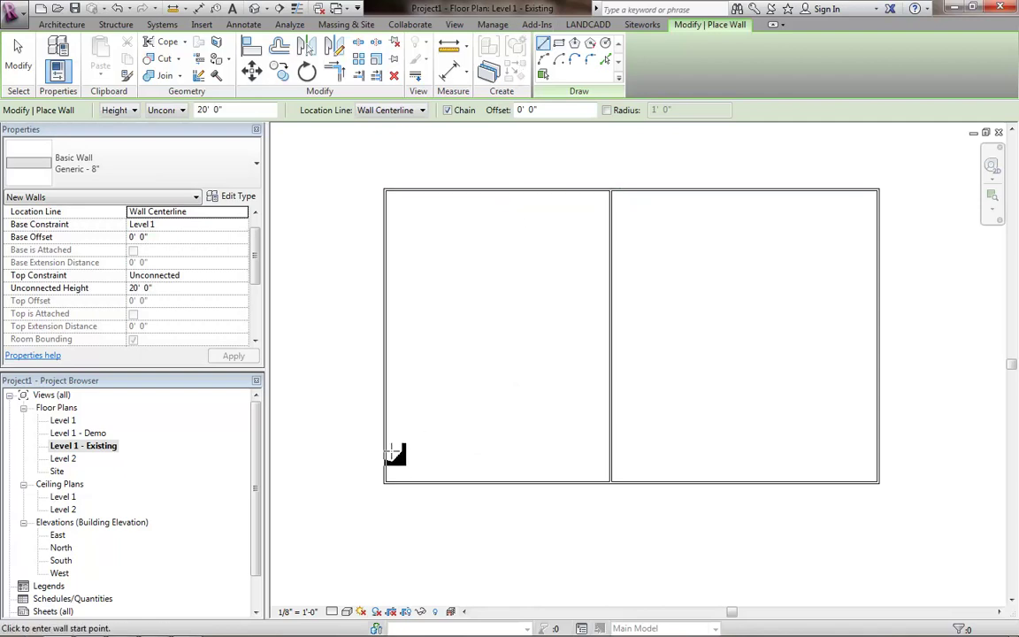
- Enclose a small room about 17' wide in the building's lower-left corner with two walls
left_click(436, 425)
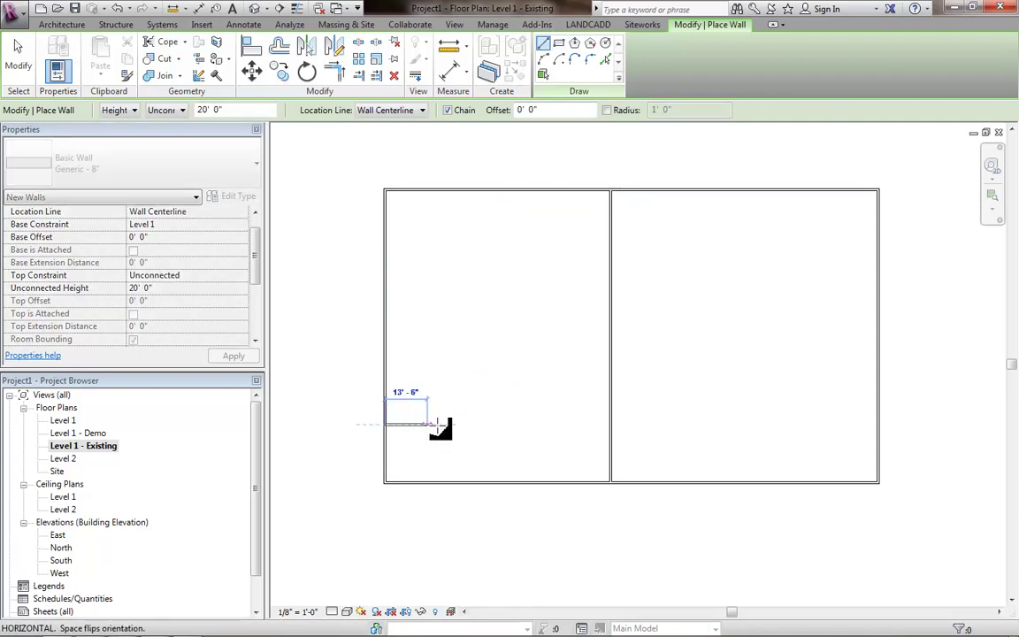
left_click(437, 484)
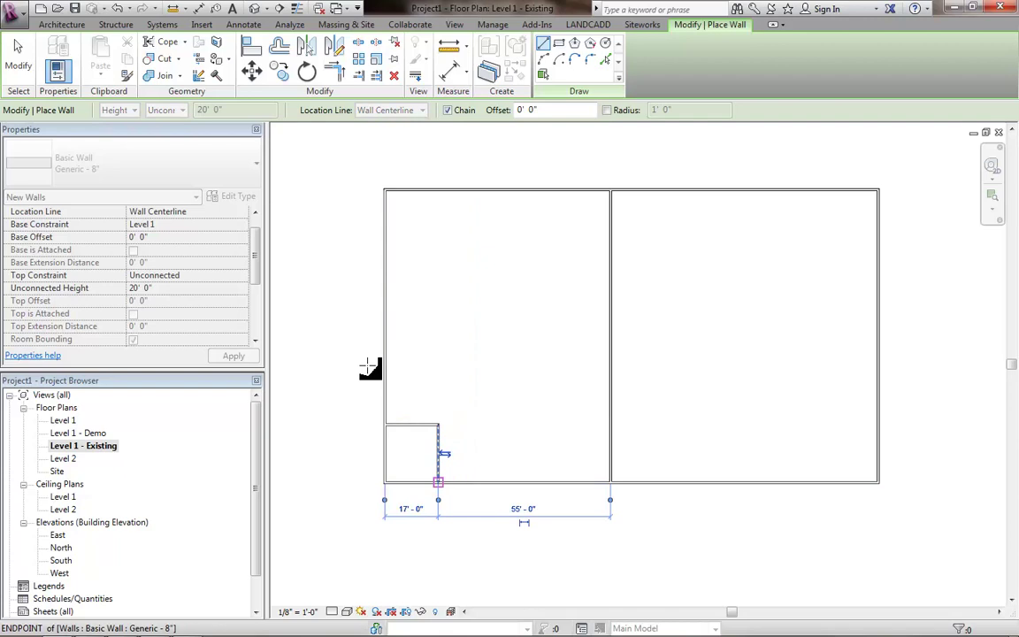
key("Escape")
key("Escape")
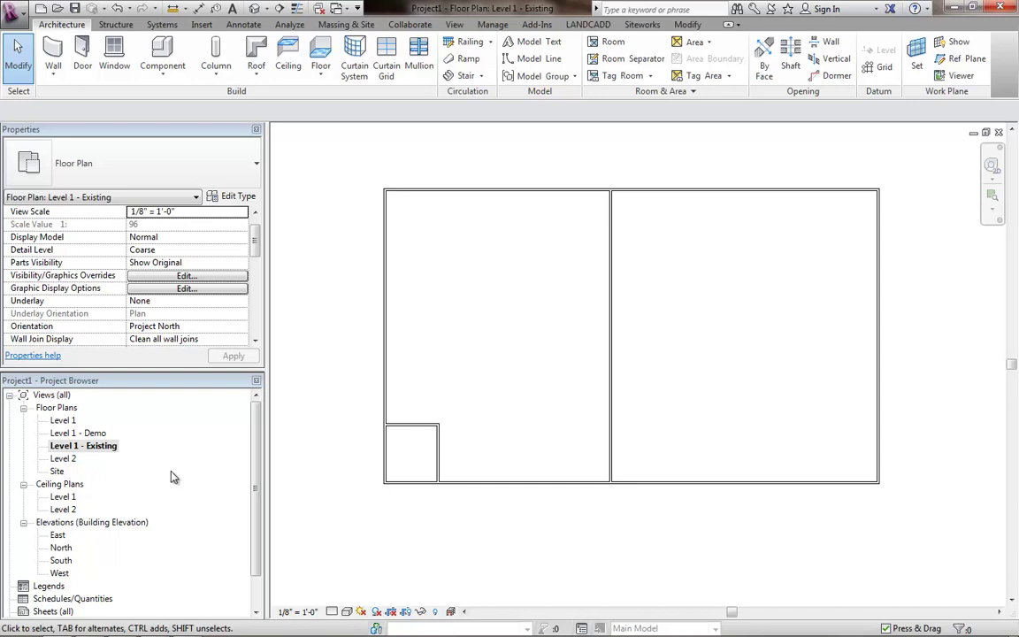
- Check the properties of the small corner room's right-hand wall
left_click(439, 452)
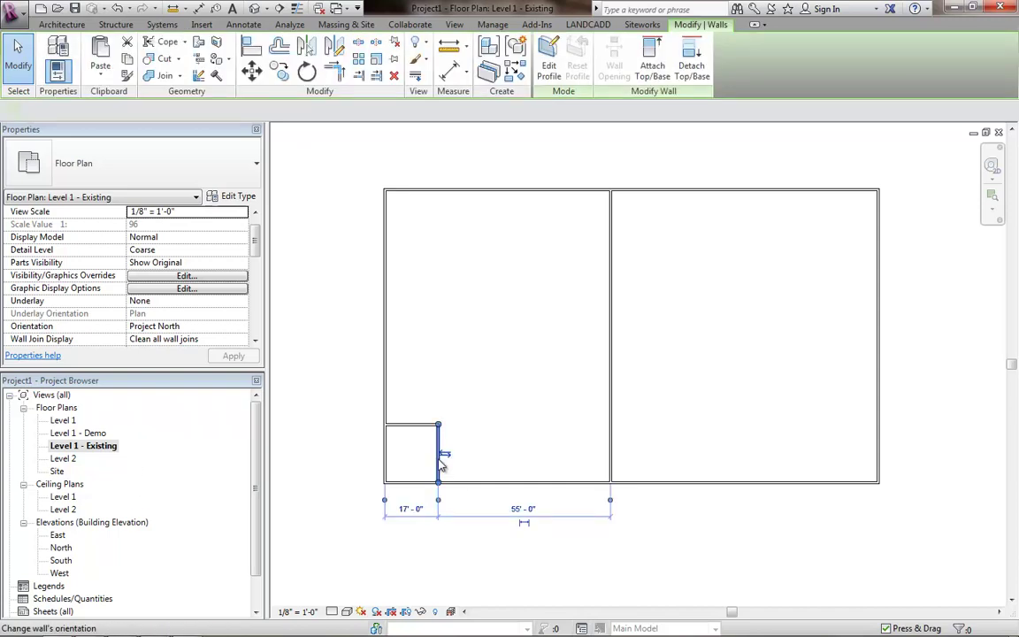
left_click_drag(256, 246, 256, 315)
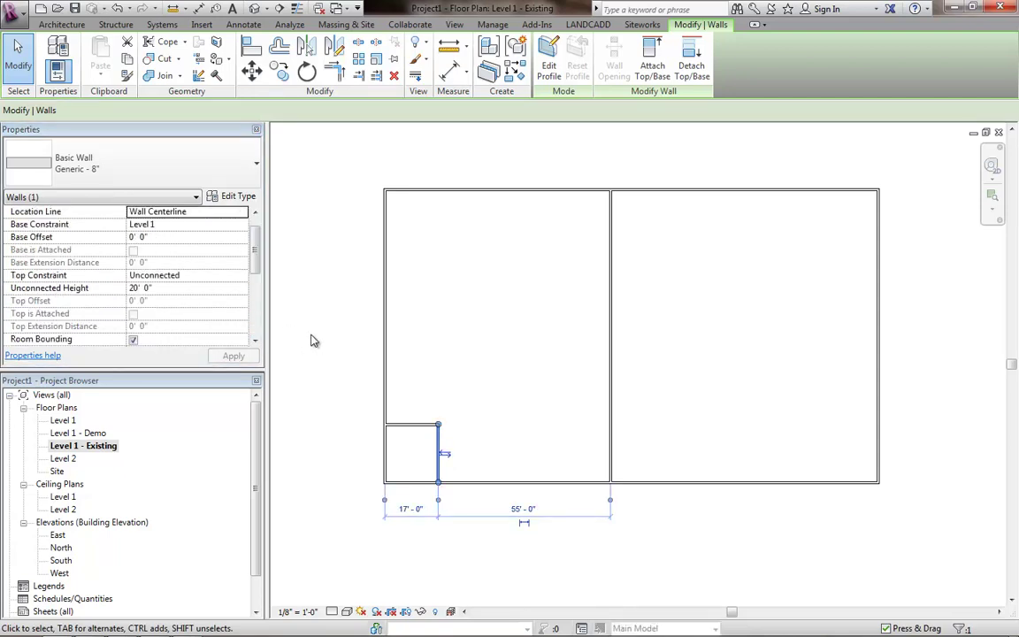
left_click(331, 290)
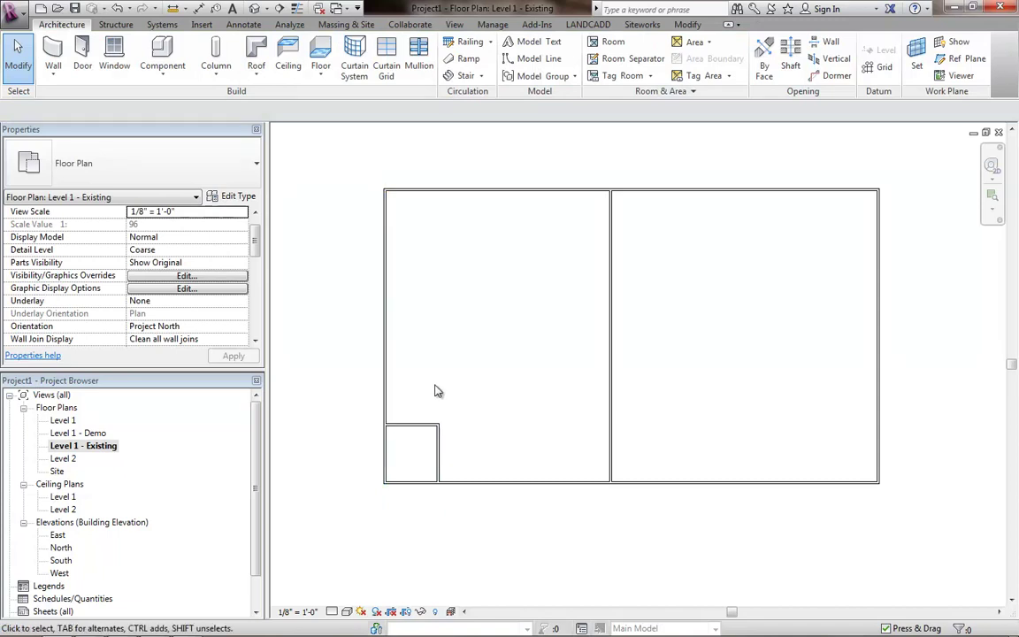
- Open the Level 1 - Demo floor plan and set its phase filter to Show Previous + Demo
double_click(88, 432)
left_click_drag(255, 249, 254, 336)
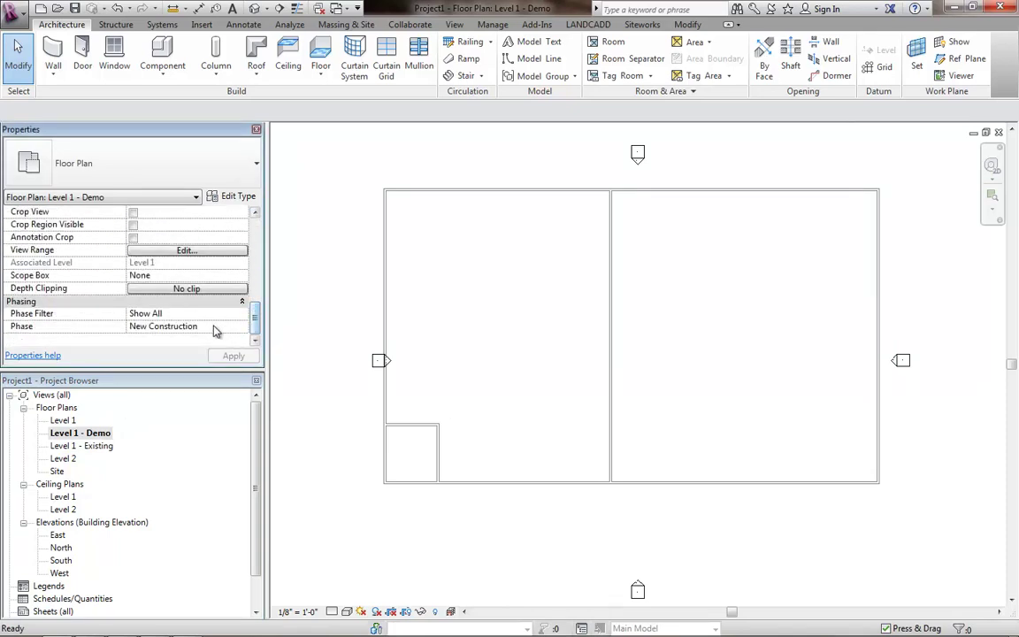
left_click(244, 316)
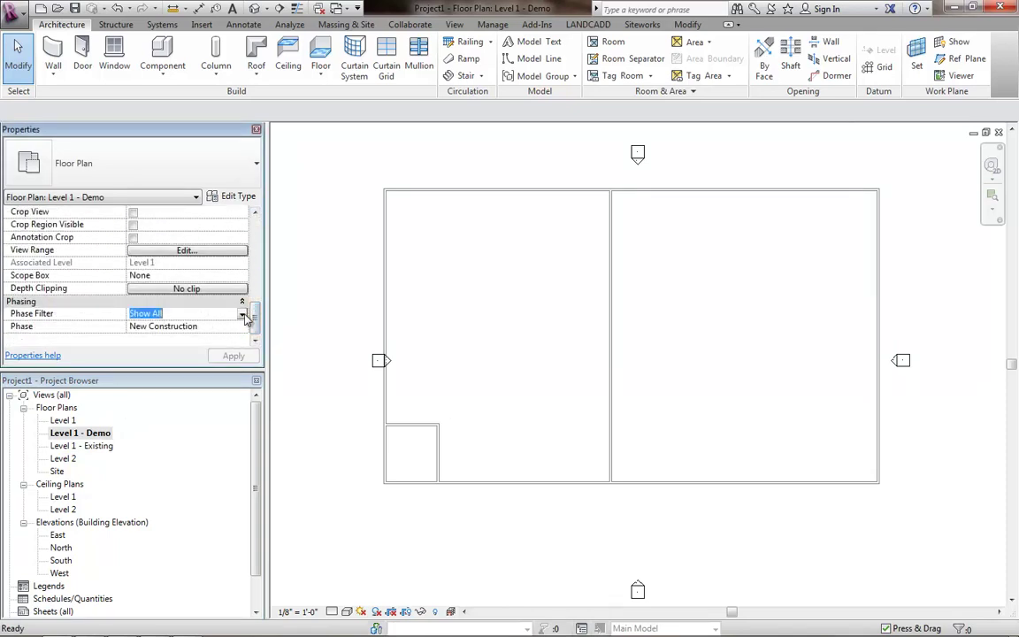
left_click(243, 315)
scroll(218, 305, "down", 1)
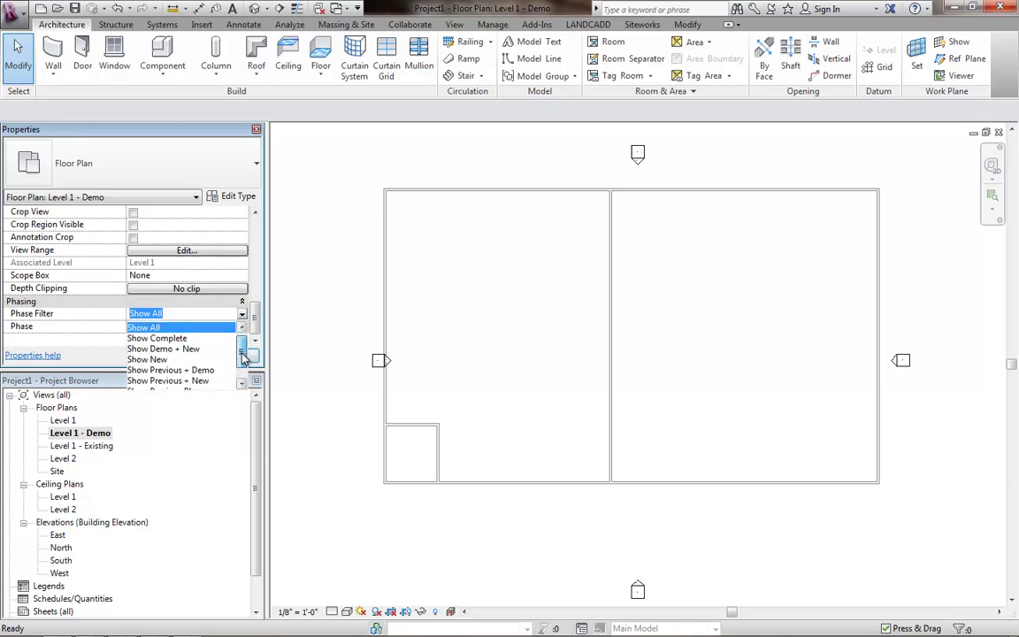
left_click(208, 358)
left_click(232, 356)
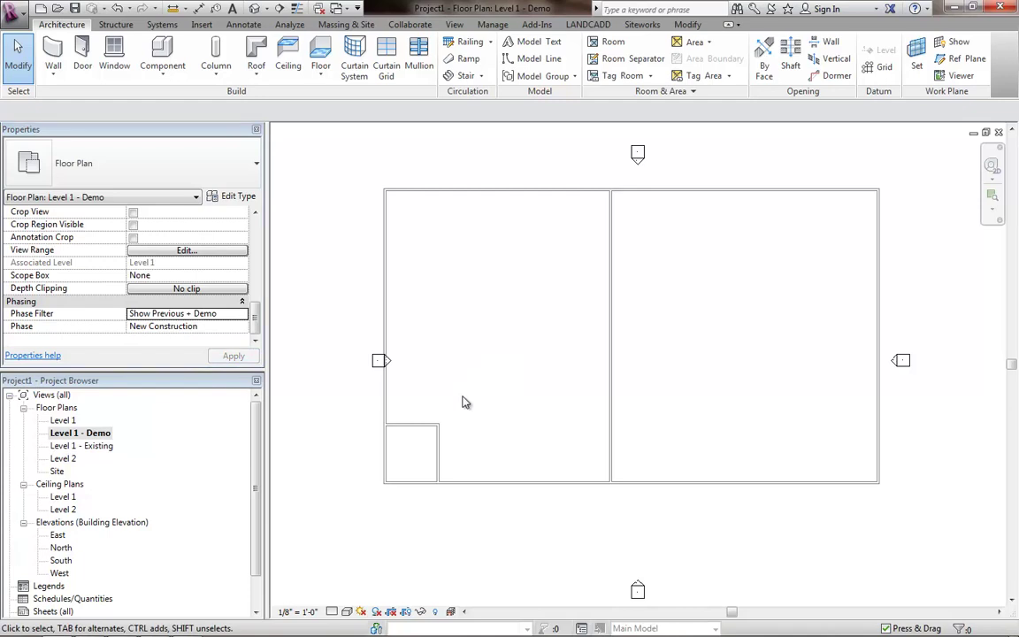
- Set the Phase Demolished of both small corner room walls to New Construction in the Level 1 - Demo plan
key("Tab")
left_click(432, 443)
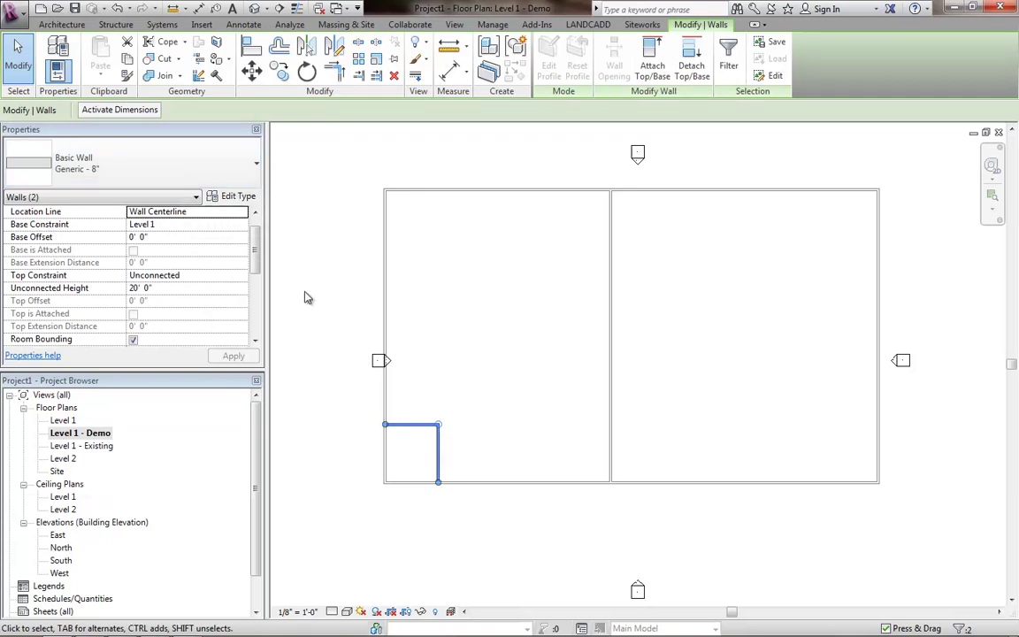
left_click_drag(258, 265, 255, 316)
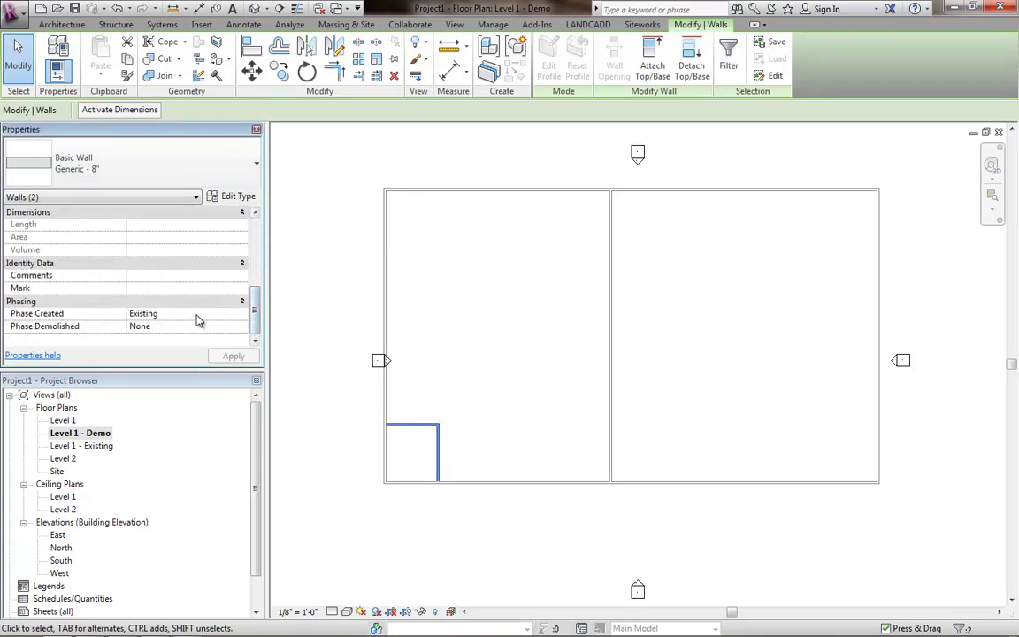
left_click(228, 313)
left_click(214, 326)
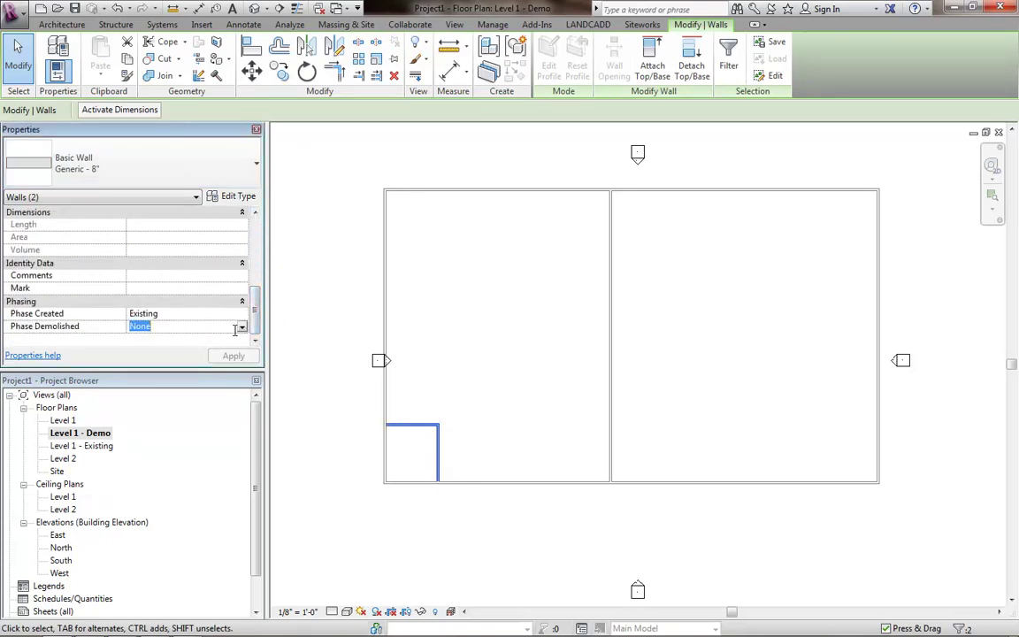
left_click(241, 326)
left_click(190, 349)
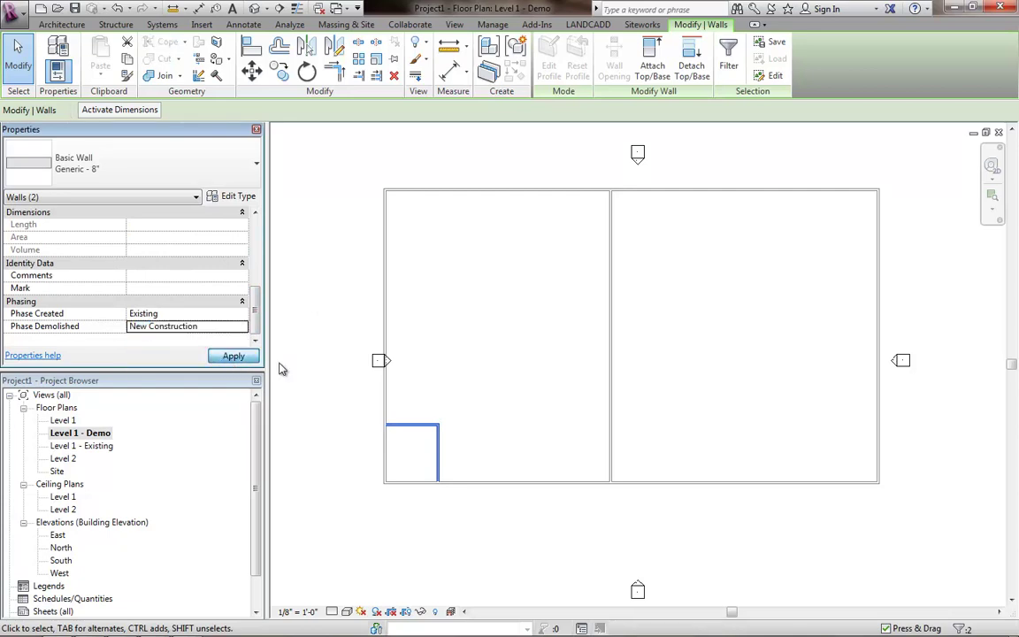
left_click(518, 404)
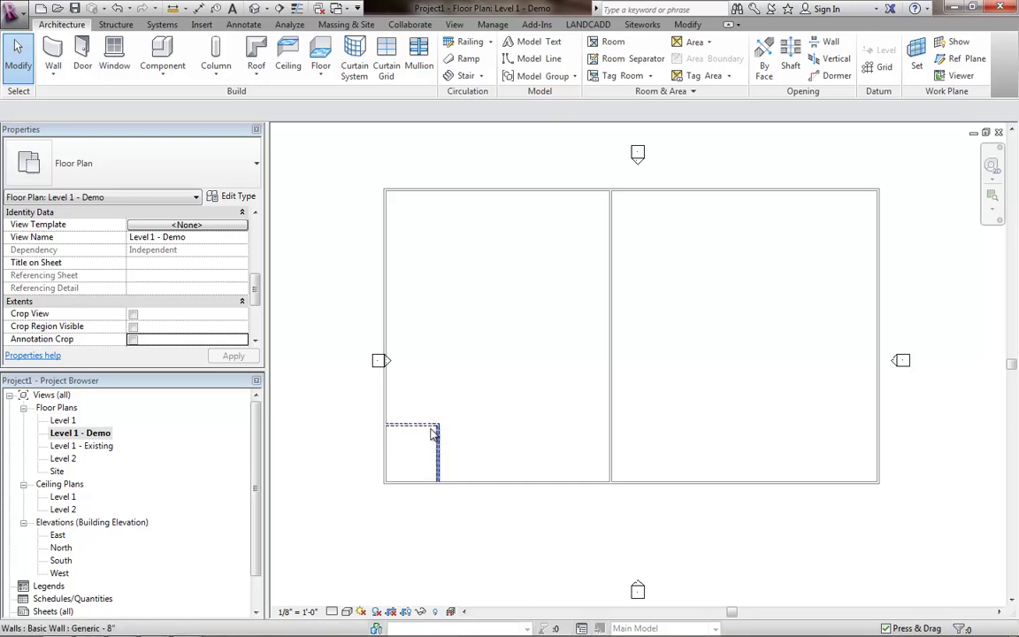
- In the Level 1 - Existing plan, place tagged rooms in the large spaces on either side of the full-depth interior wall
double_click(104, 447)
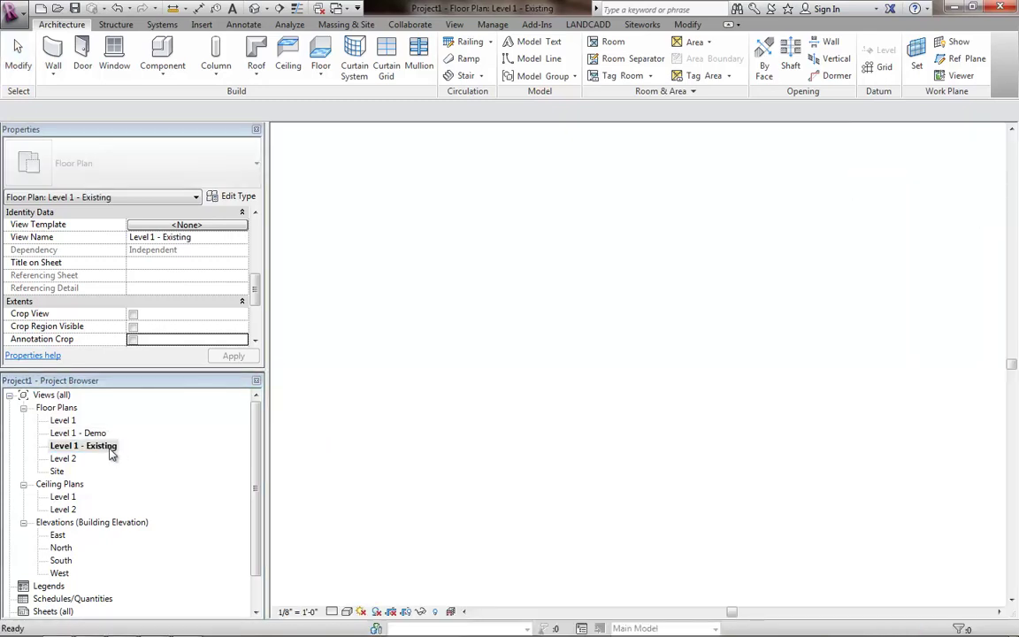
double_click(87, 433)
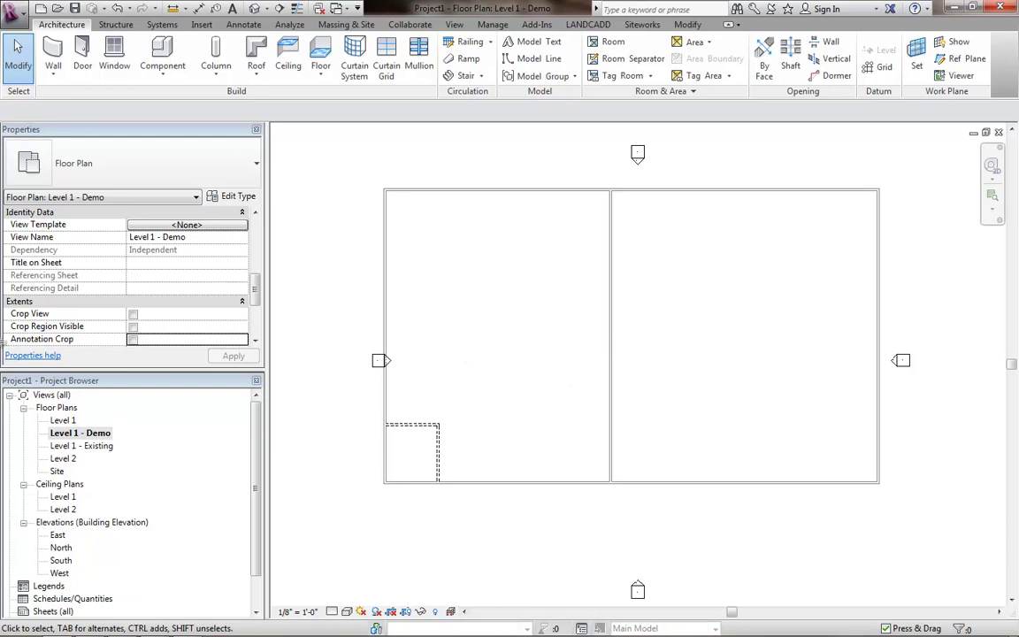
double_click(101, 448)
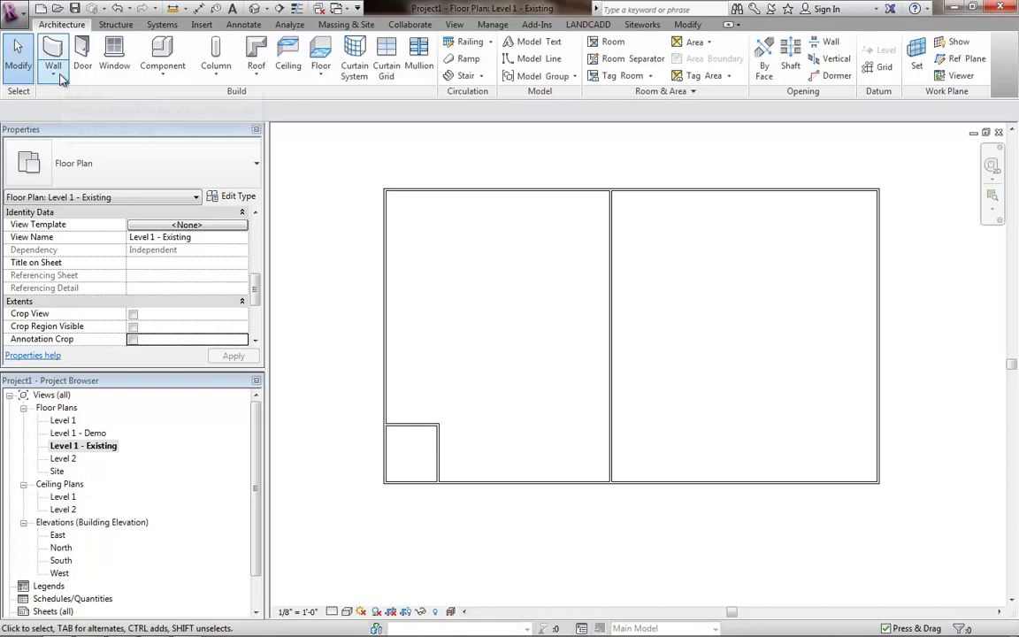
left_click(608, 42)
left_click(480, 320)
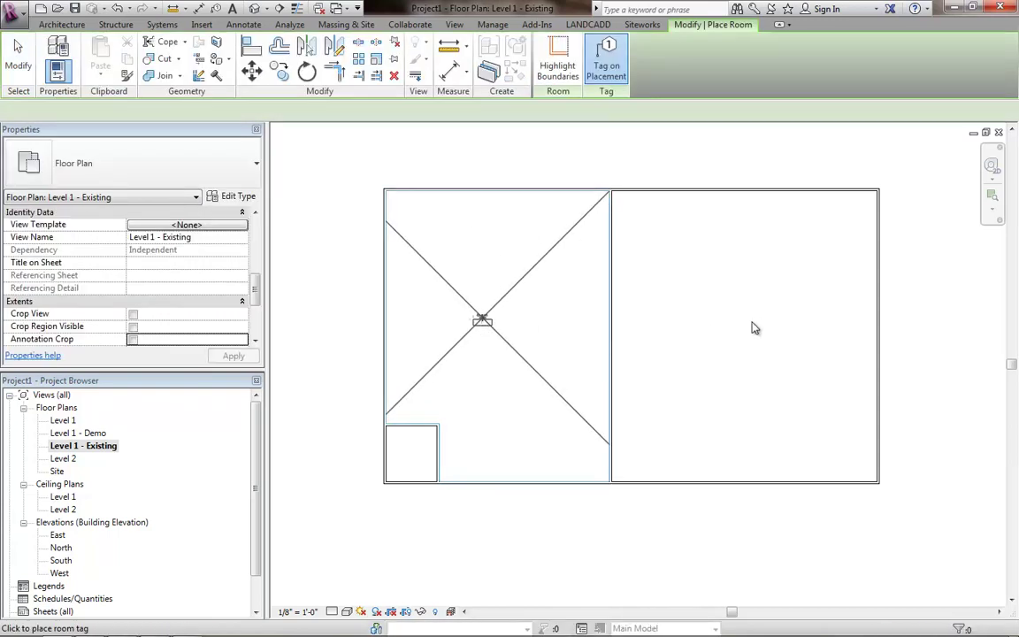
left_click(752, 325)
left_click(18, 55)
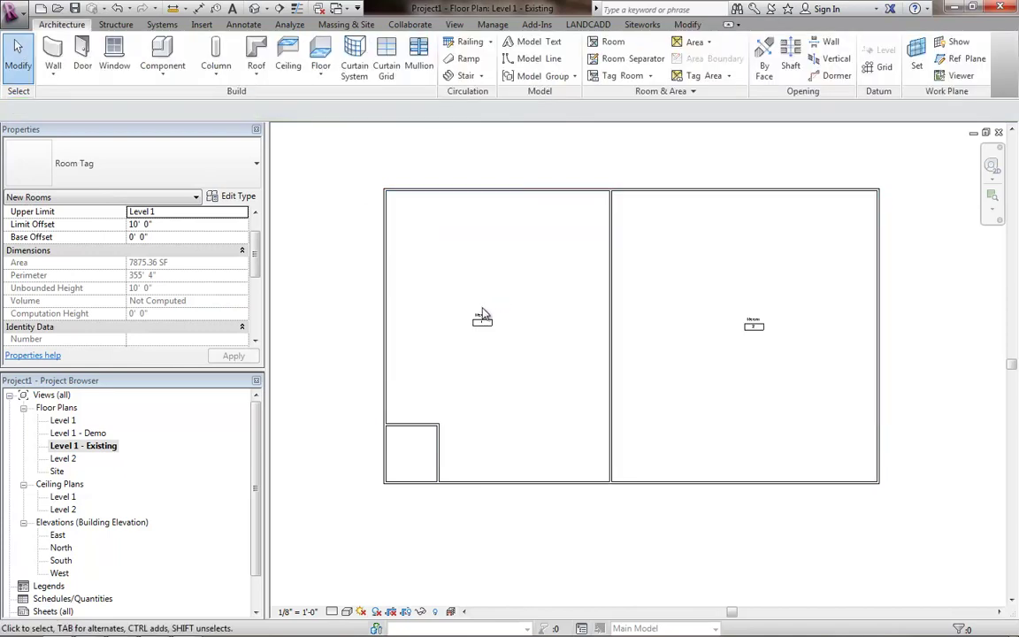
- Rename the room left of the full-depth interior wall to Work Room through its tag
scroll(489, 329, "up", 5)
double_click(486, 324)
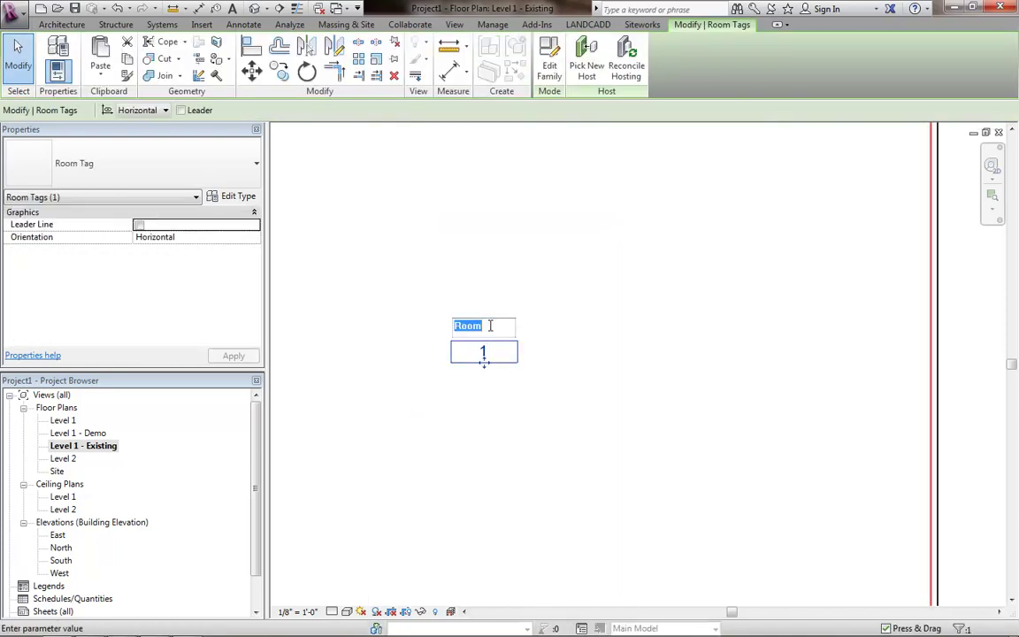
type("Work Room")
left_click(637, 256)
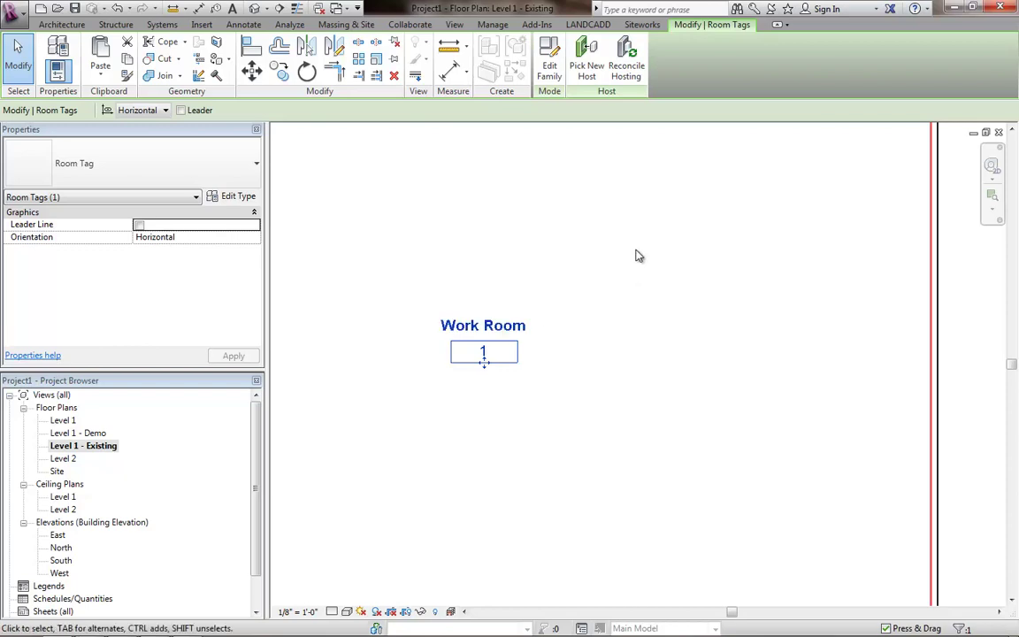
left_click(636, 256)
scroll(637, 255, "down", 3)
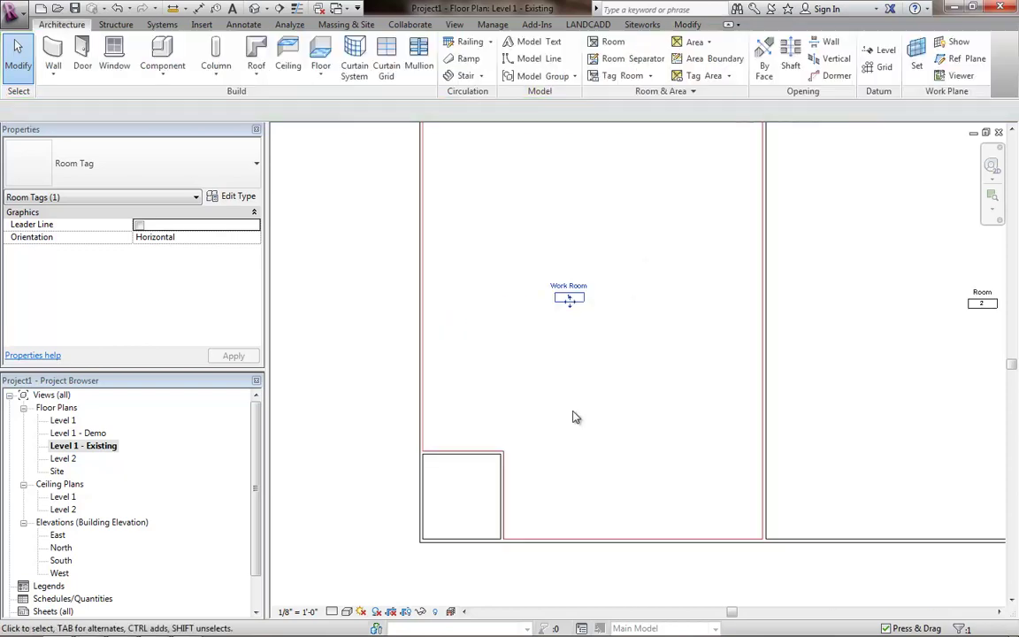
- Open the Level 1 floor plan and review its phase and phase filter settings
double_click(70, 422)
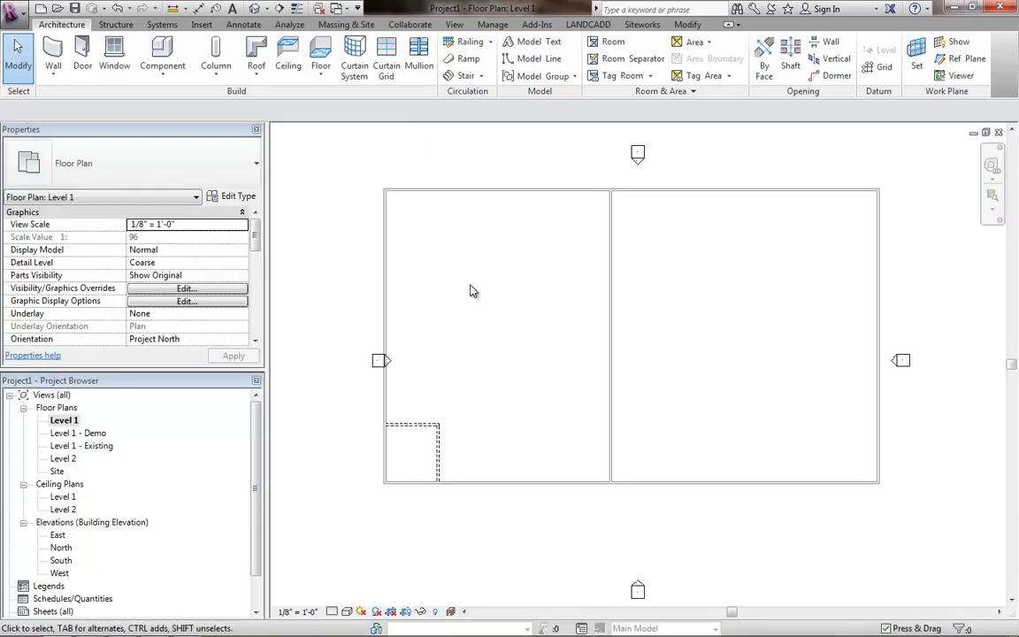
scroll(228, 300, "down", 10)
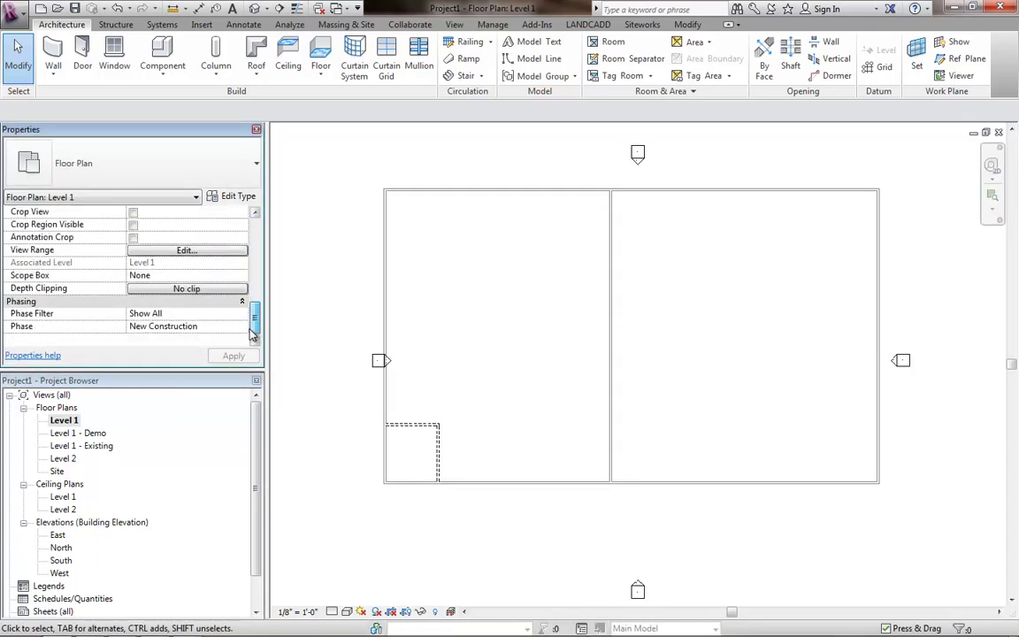
scroll(237, 300, "up", 10)
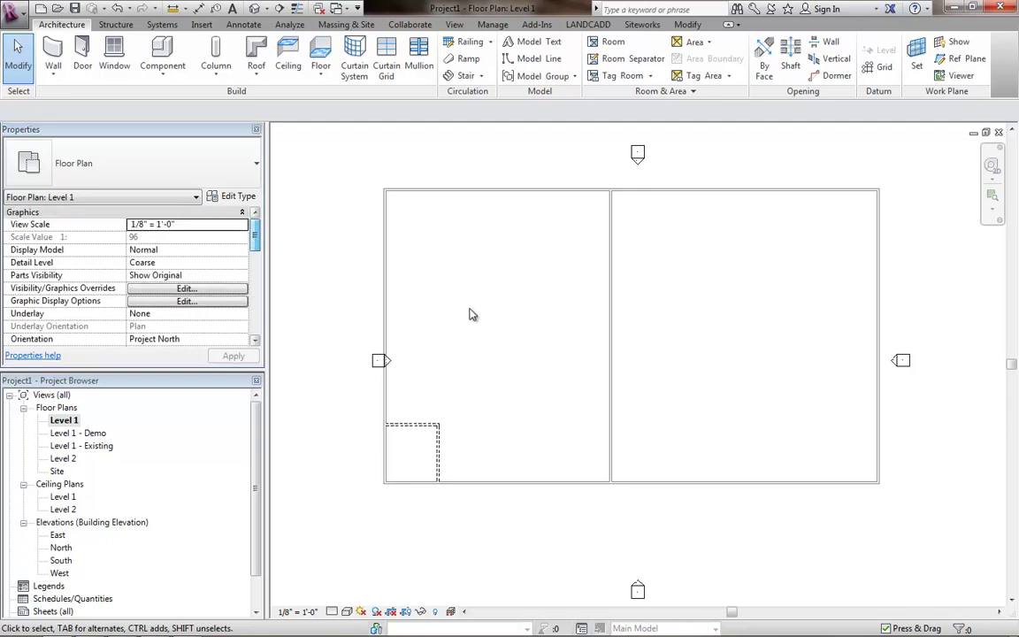
left_click(435, 260)
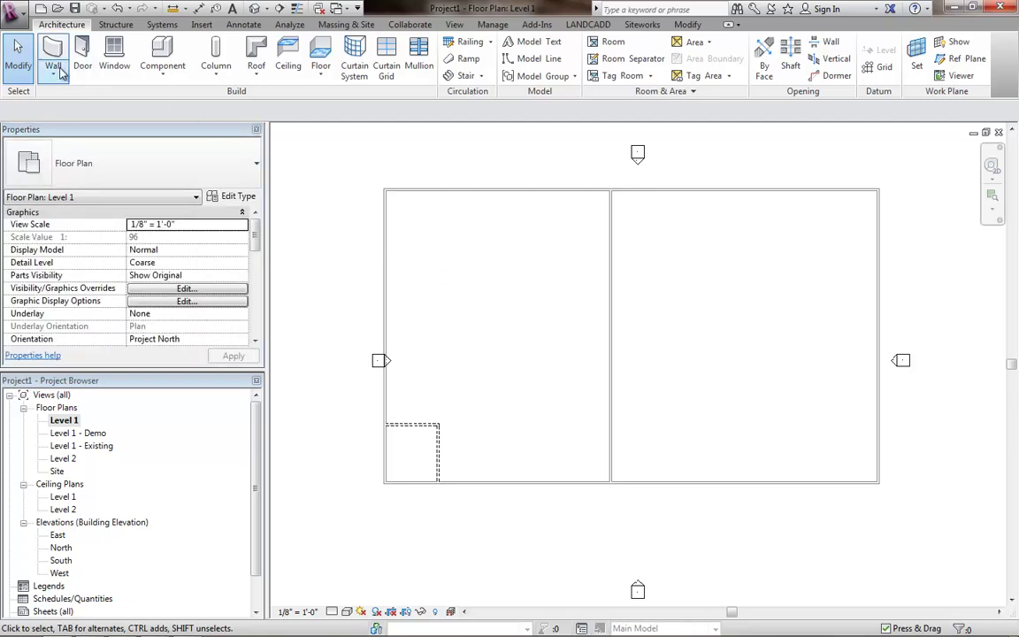
- Try the Show Demo + New phase filter on the Level 1 plan and undo the change
left_click_drag(258, 247, 255, 327)
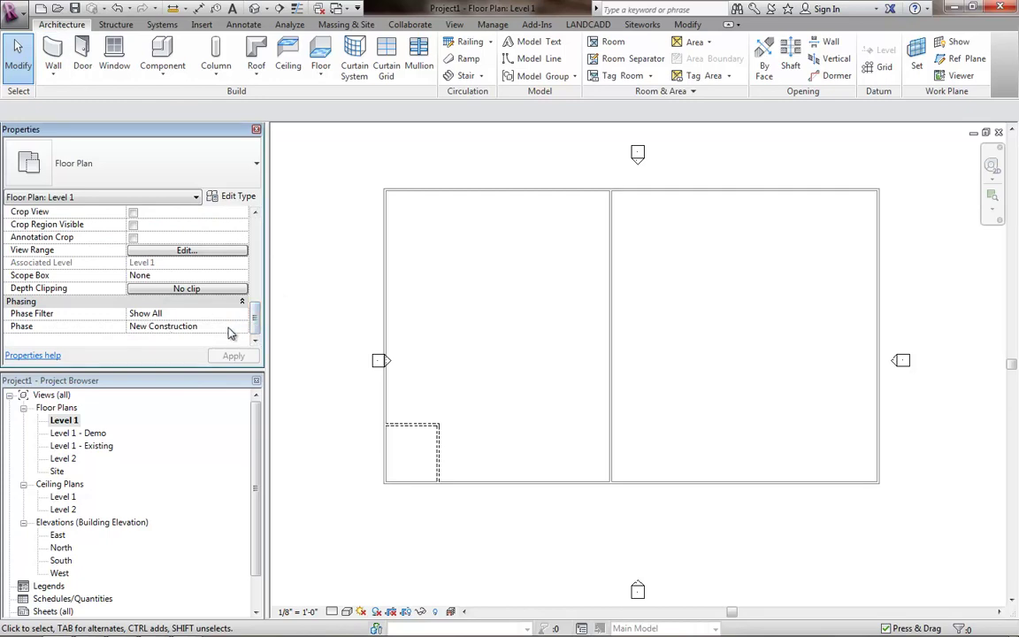
left_click(232, 330)
left_click(241, 328)
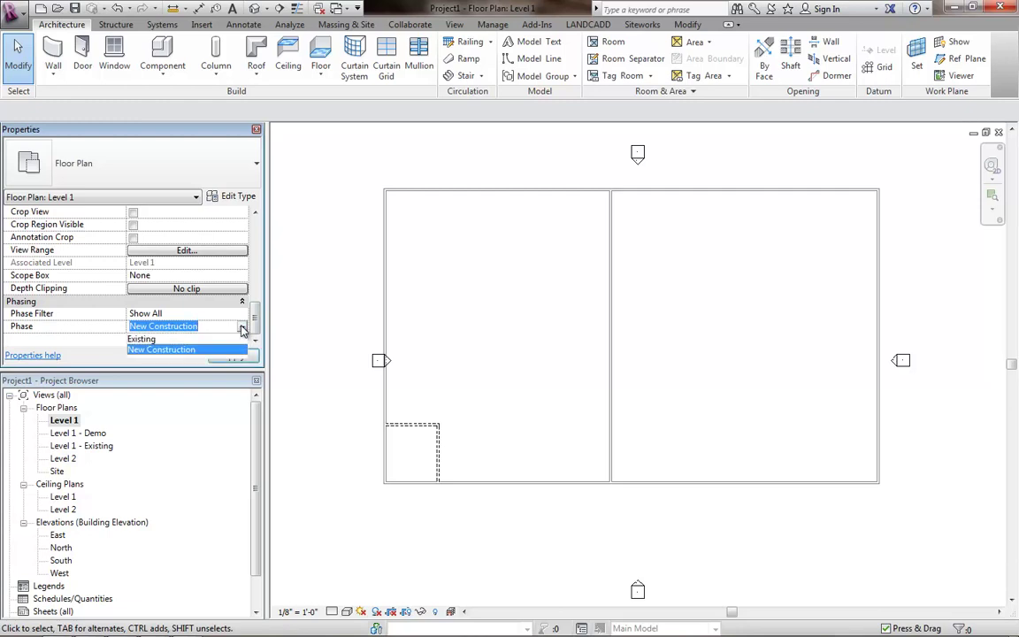
left_click(241, 328)
left_click(232, 314)
left_click(242, 315)
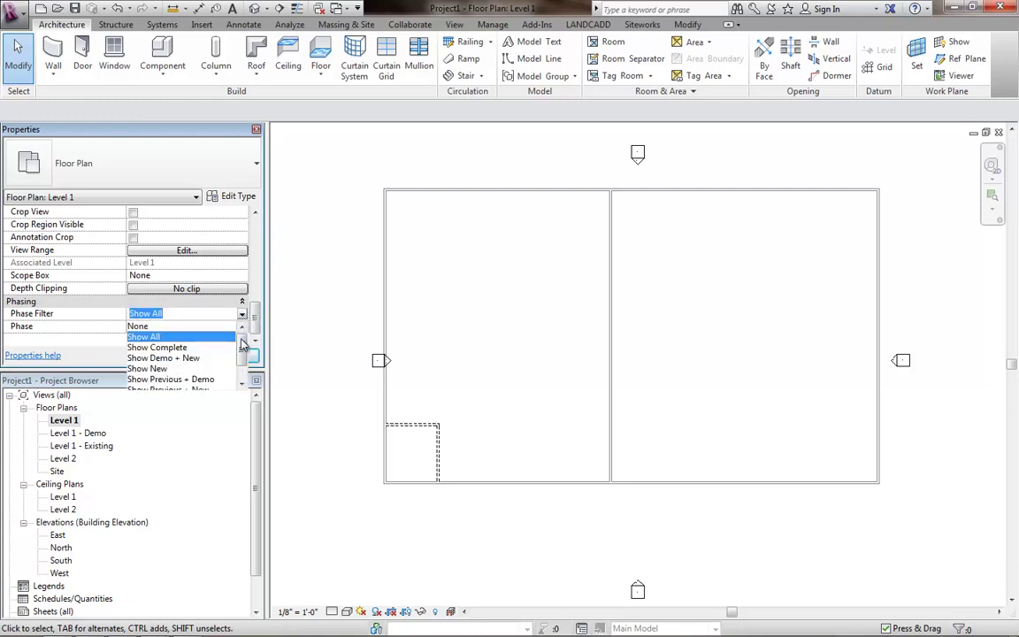
left_click_drag(241, 350, 243, 364)
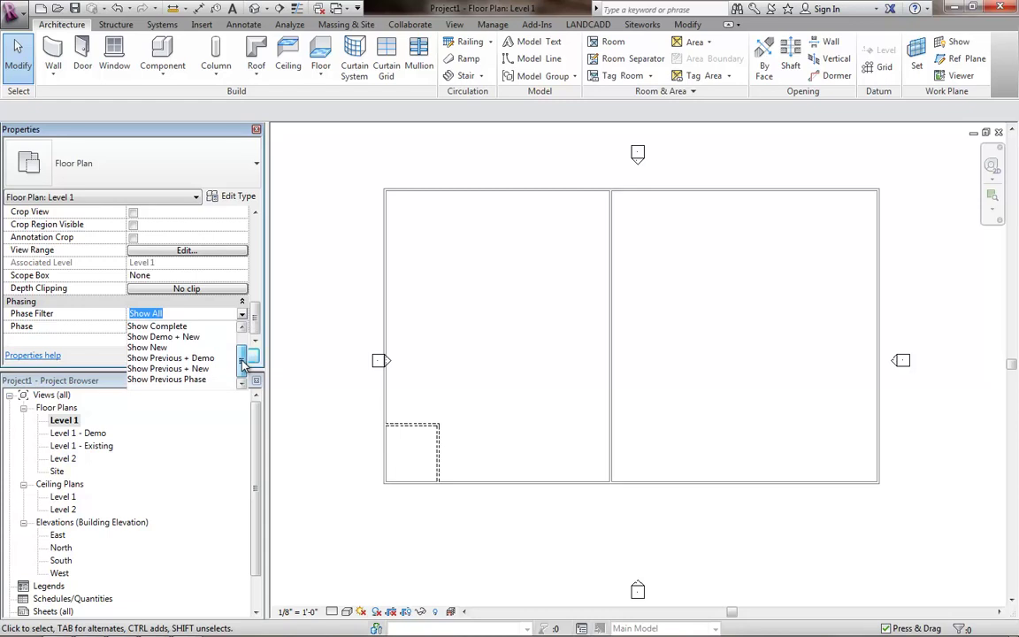
left_click(192, 337)
left_click(233, 356)
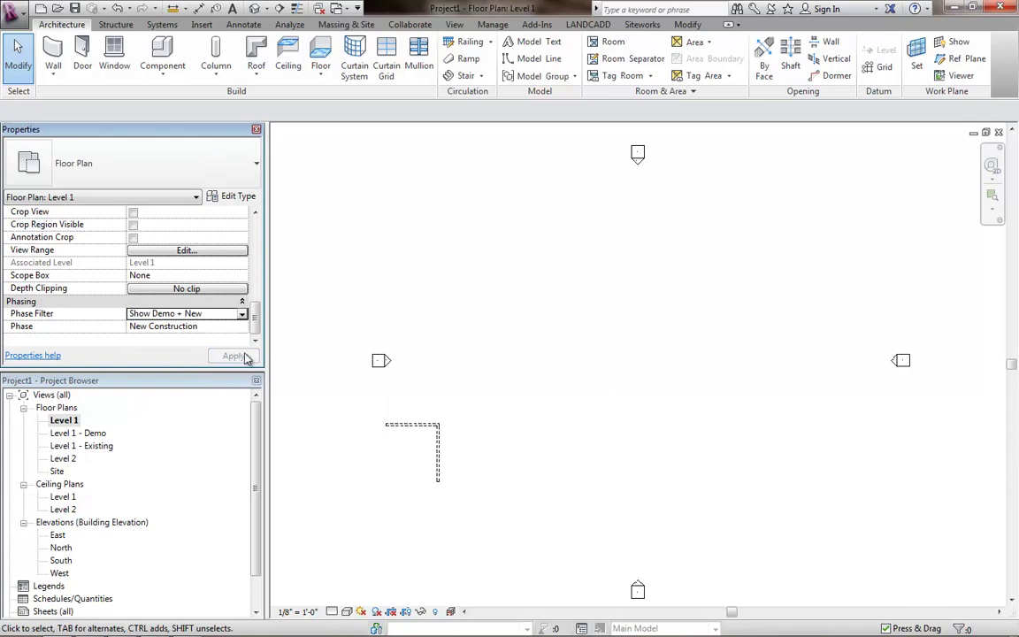
left_click(113, 8)
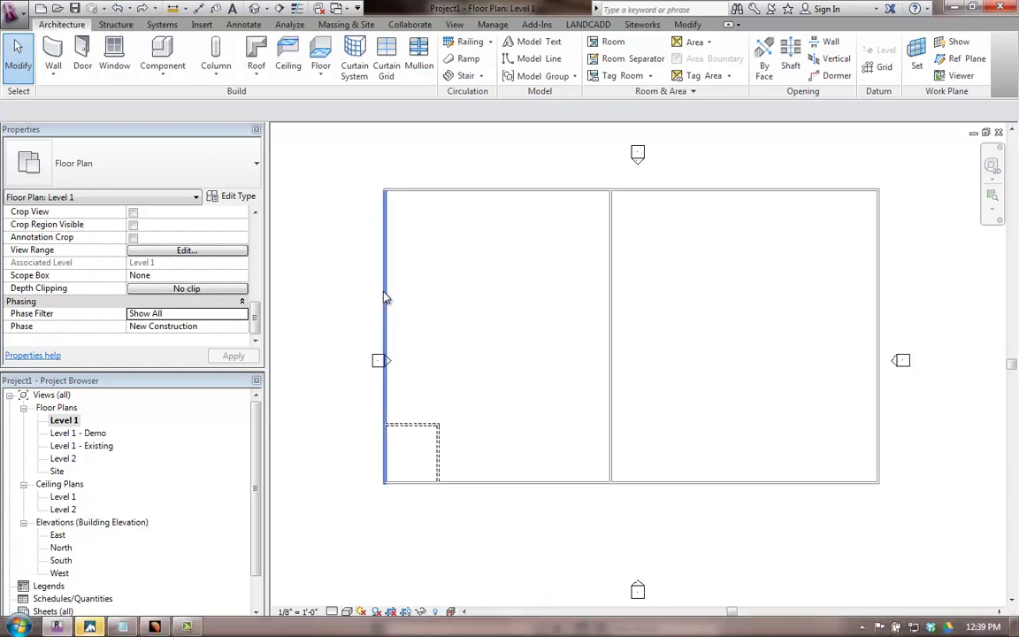
- Draw a horizontal Generic - 8" wall from the left exterior wall to the interior wall, about 44'-6" below the top exterior wall
left_click(53, 71)
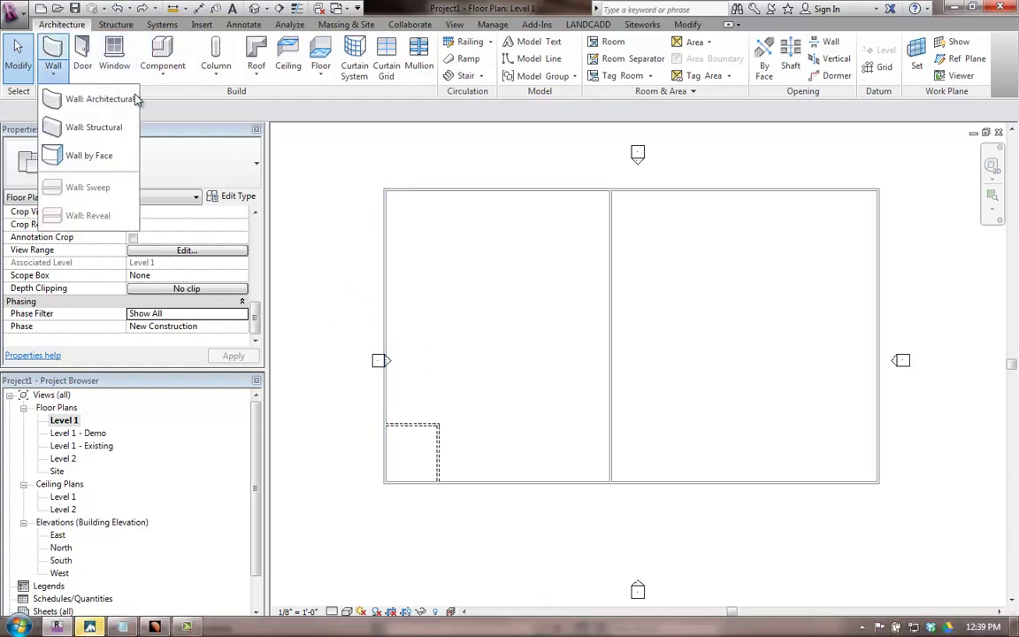
left_click(97, 99)
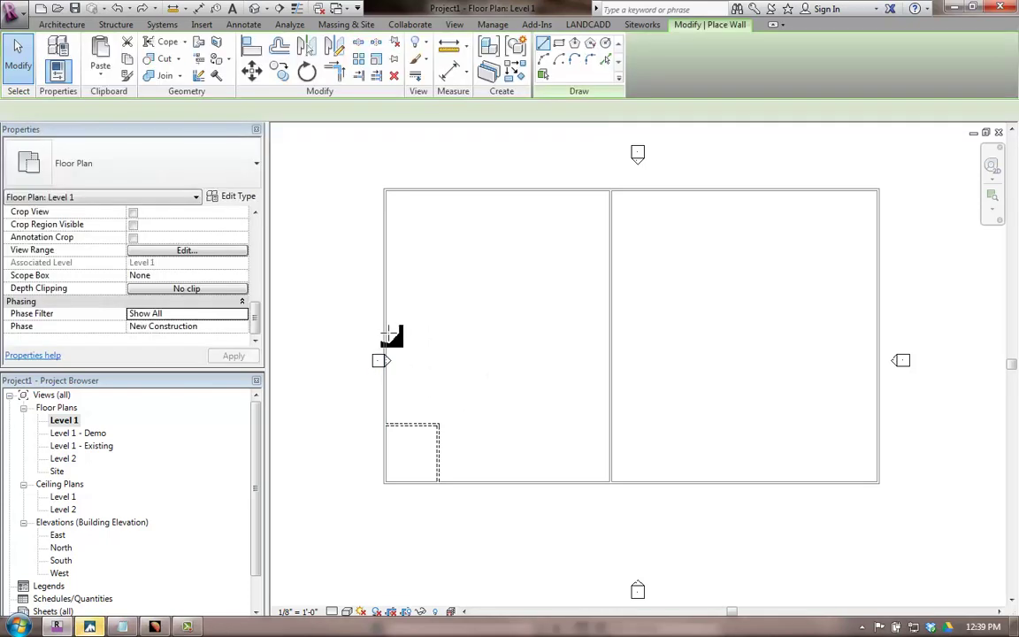
left_click(386, 329)
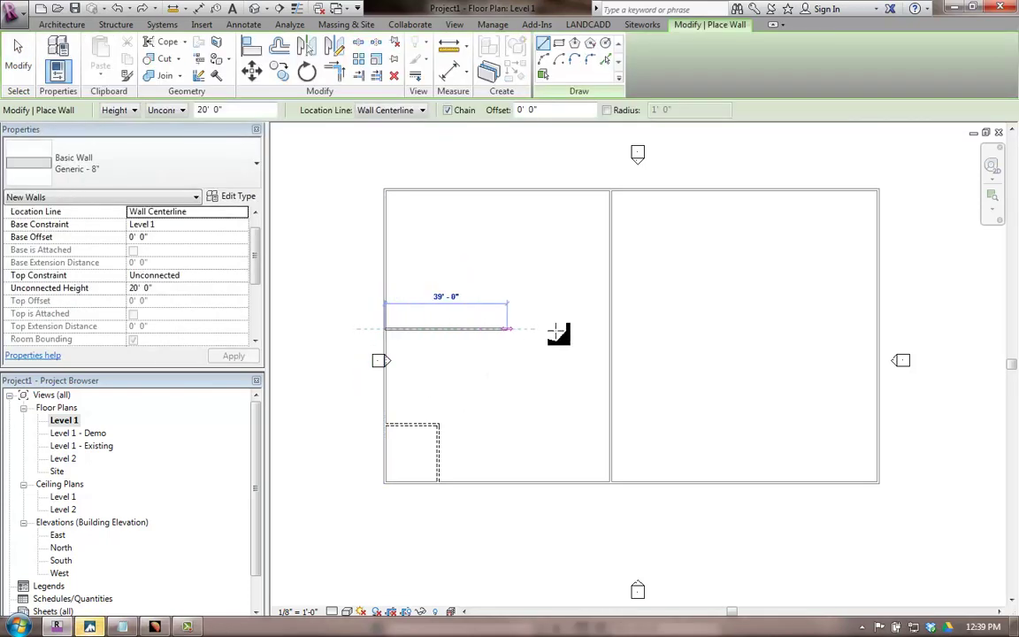
left_click(609, 329)
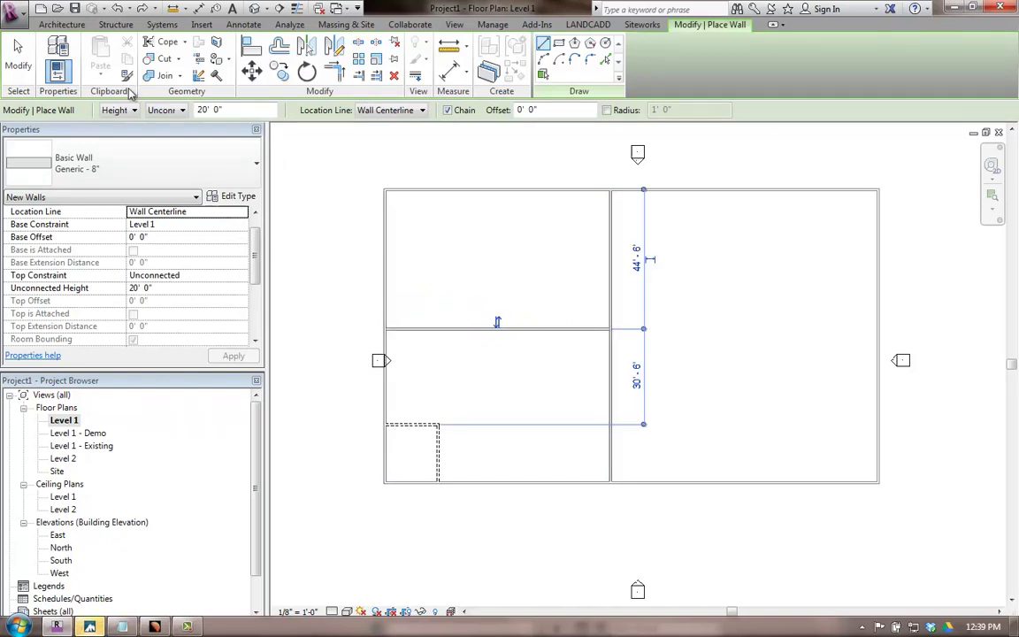
left_click(18, 58)
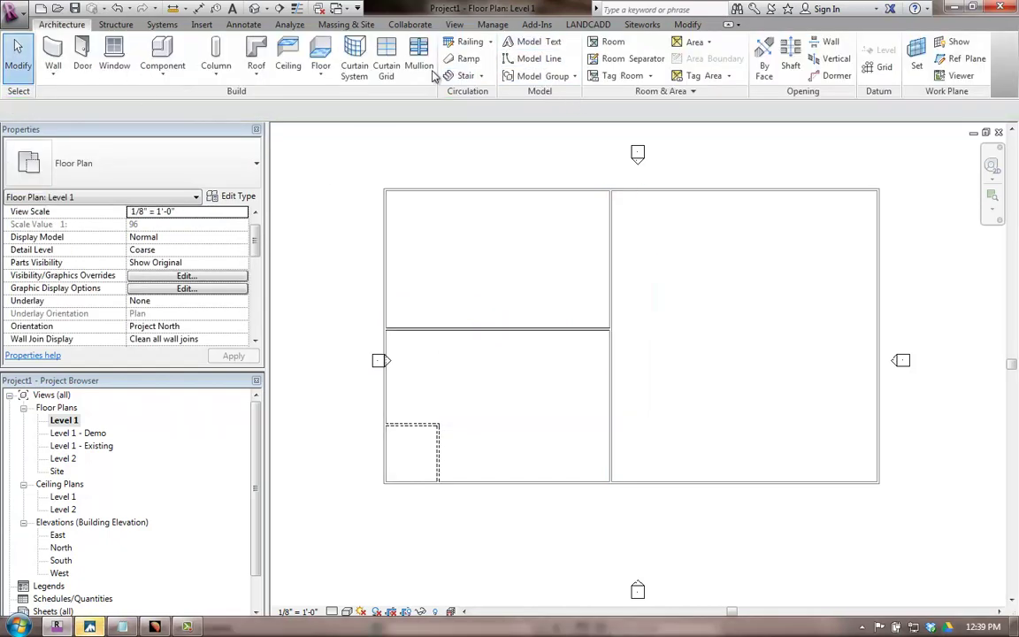
- Place tagged rooms above and below the new horizontal wall in the Level 1 plan
left_click(613, 44)
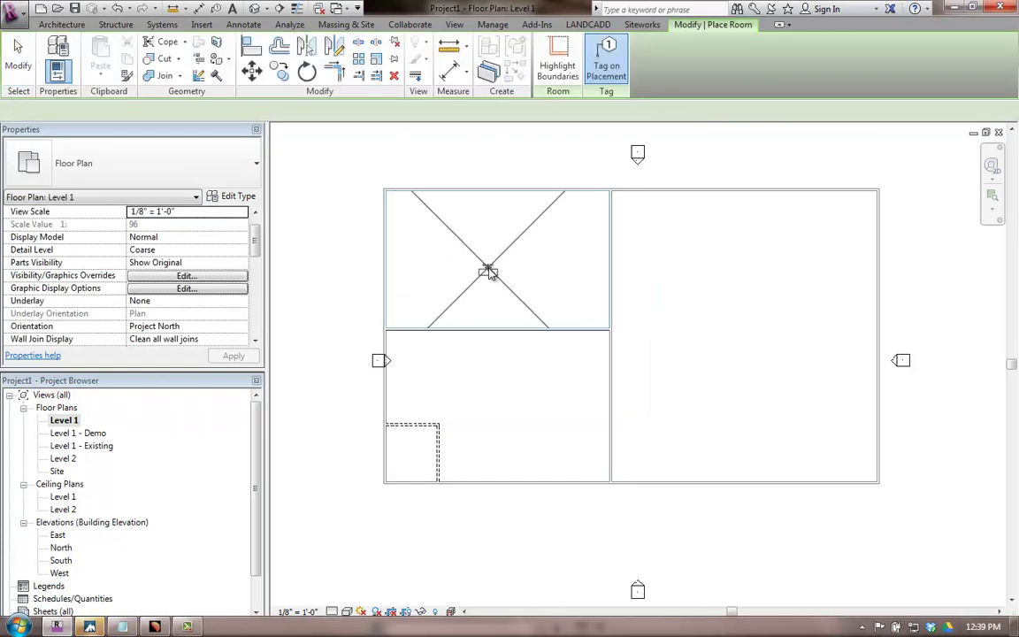
left_click(488, 269)
left_click(489, 393)
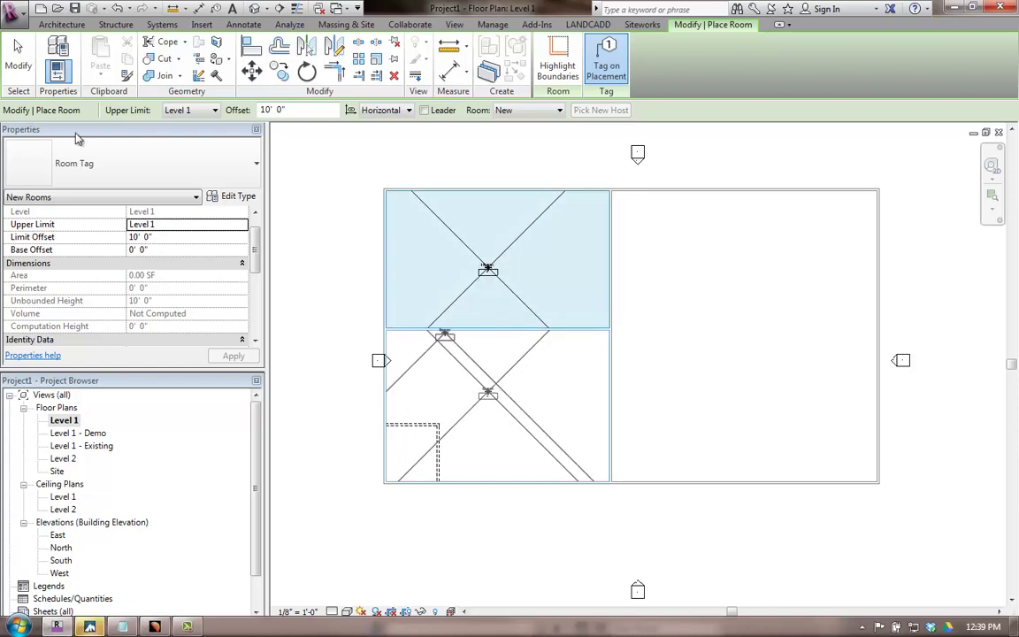
key("Escape")
key("Escape")
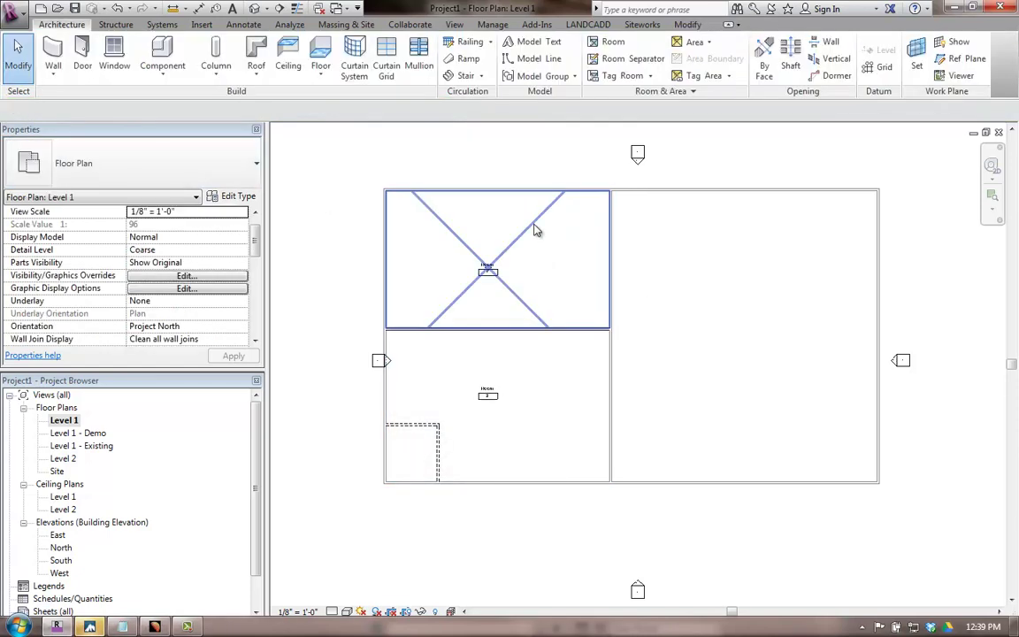
- Check the phase of the room above the new wall and compare the Level 1 - Demo and Level 1 plans
left_click(533, 229)
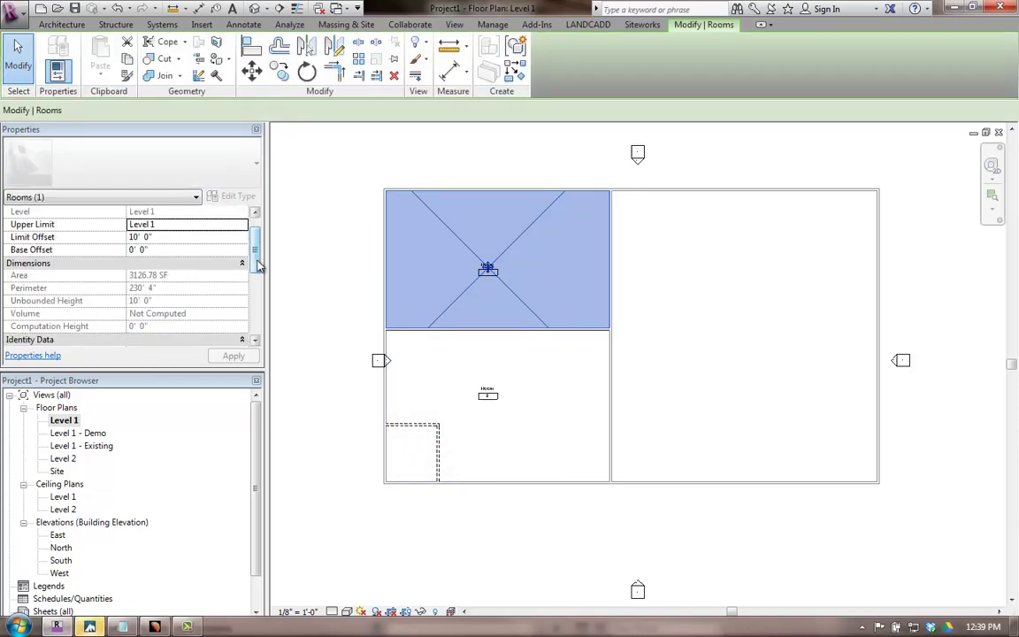
left_click_drag(256, 263, 258, 331)
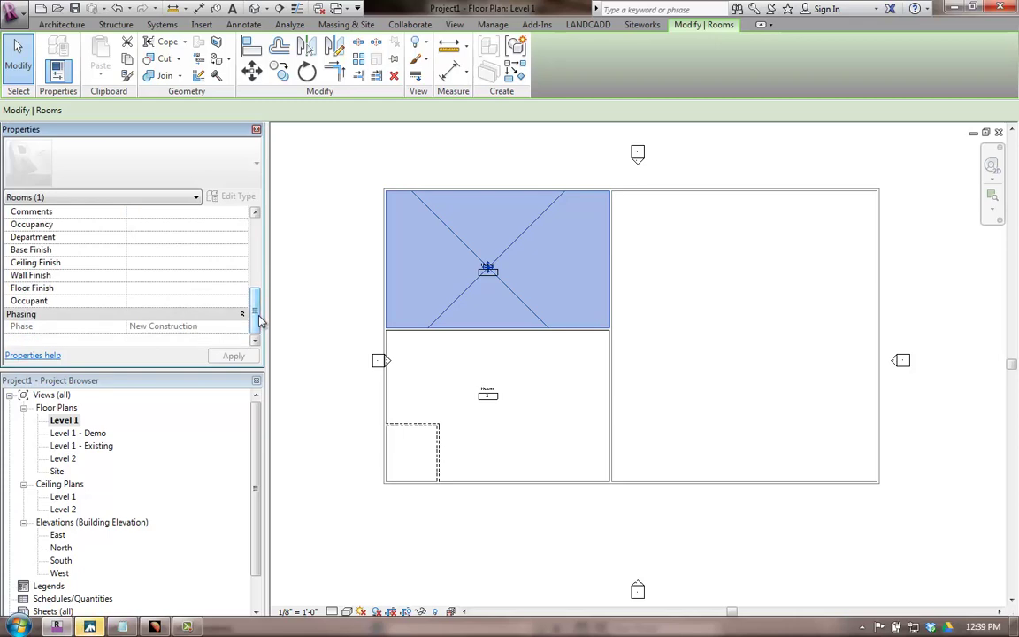
left_click(307, 314)
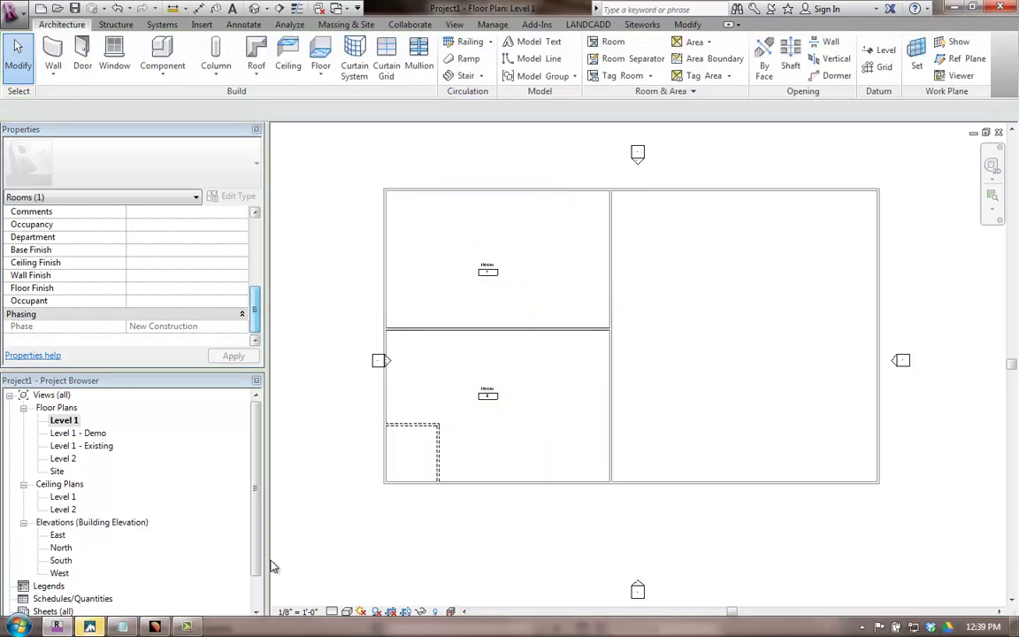
double_click(95, 434)
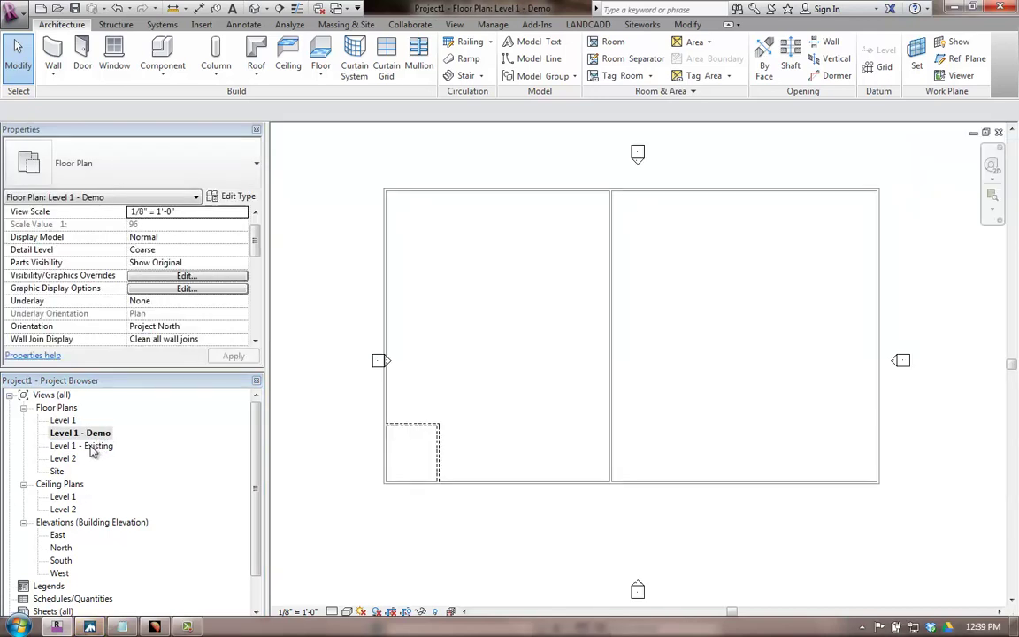
double_click(65, 421)
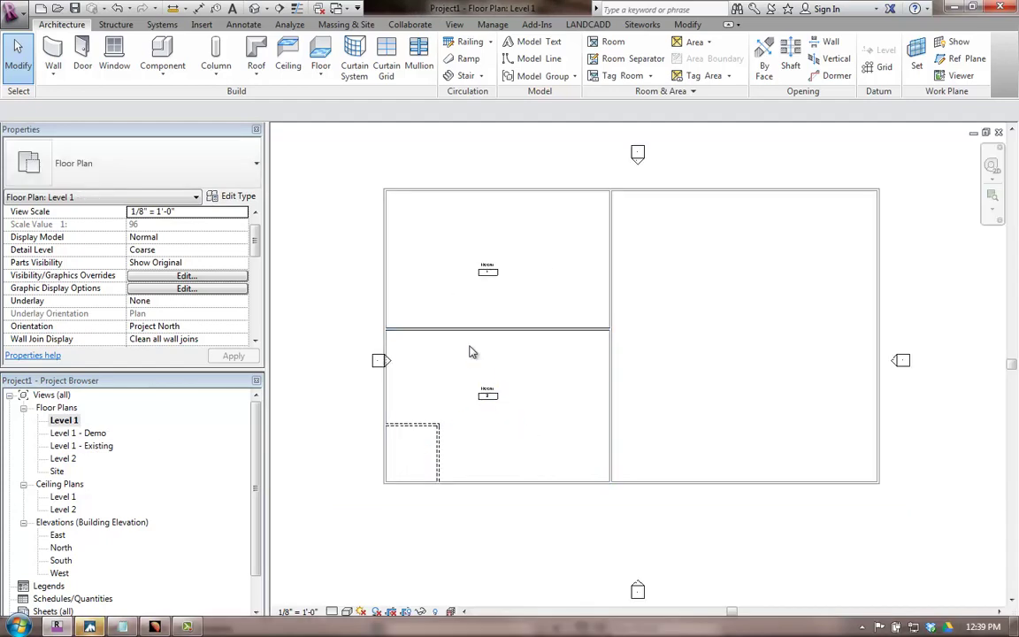